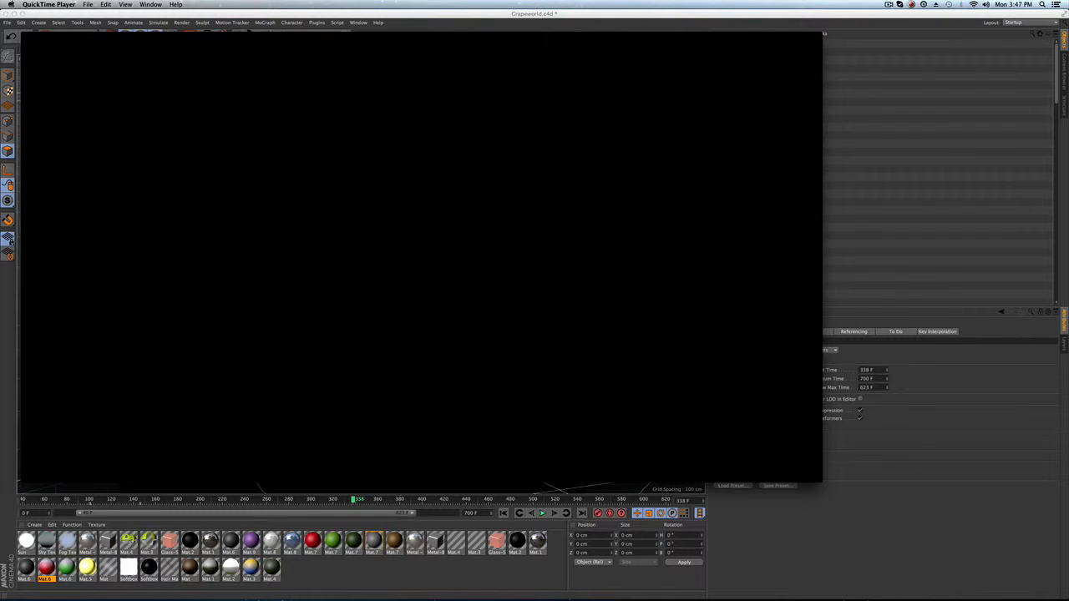
{"action": "key", "text": "space"}
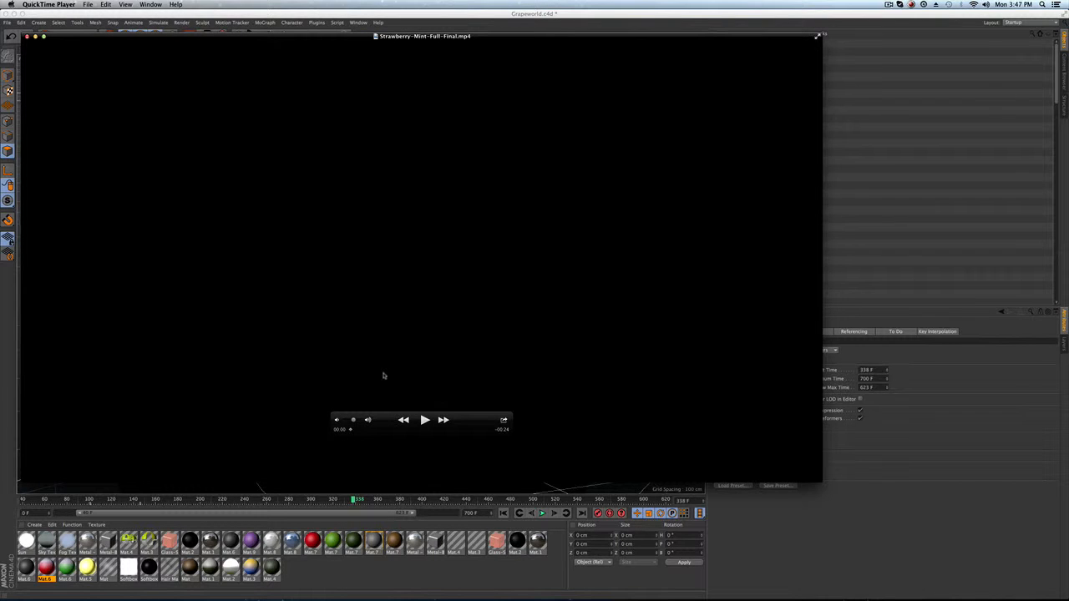
{"action": "key", "text": "space"}
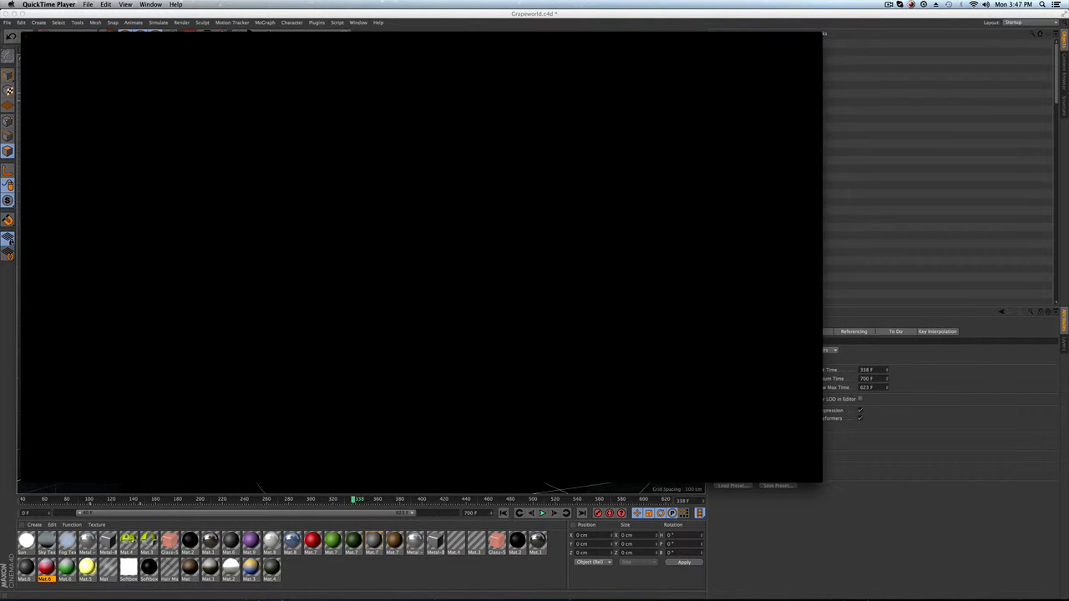
{"action": "key", "text": "space"}
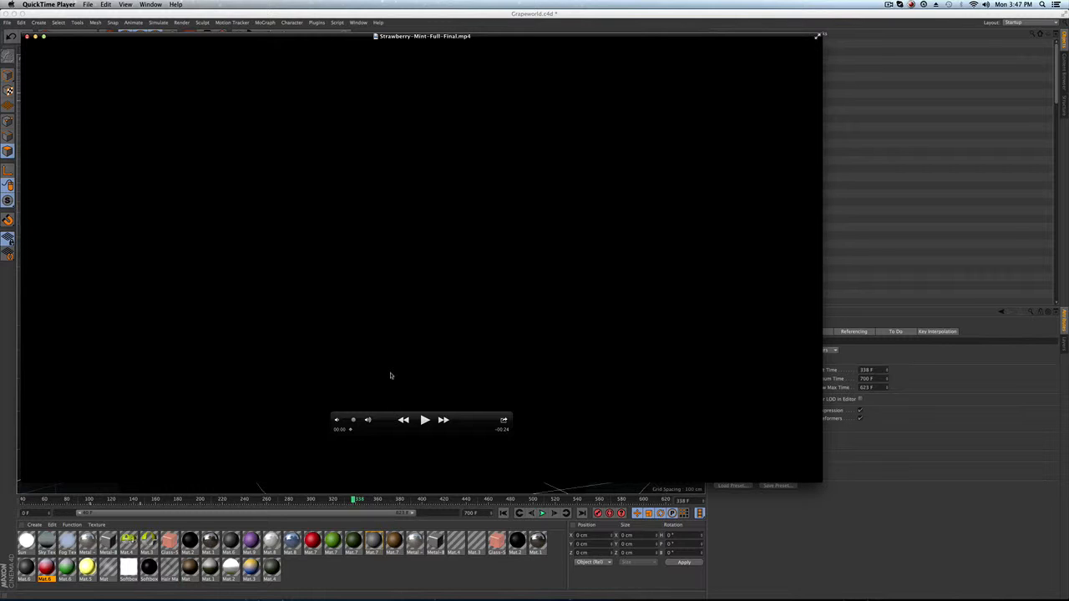
{"action": "key", "text": "space"}
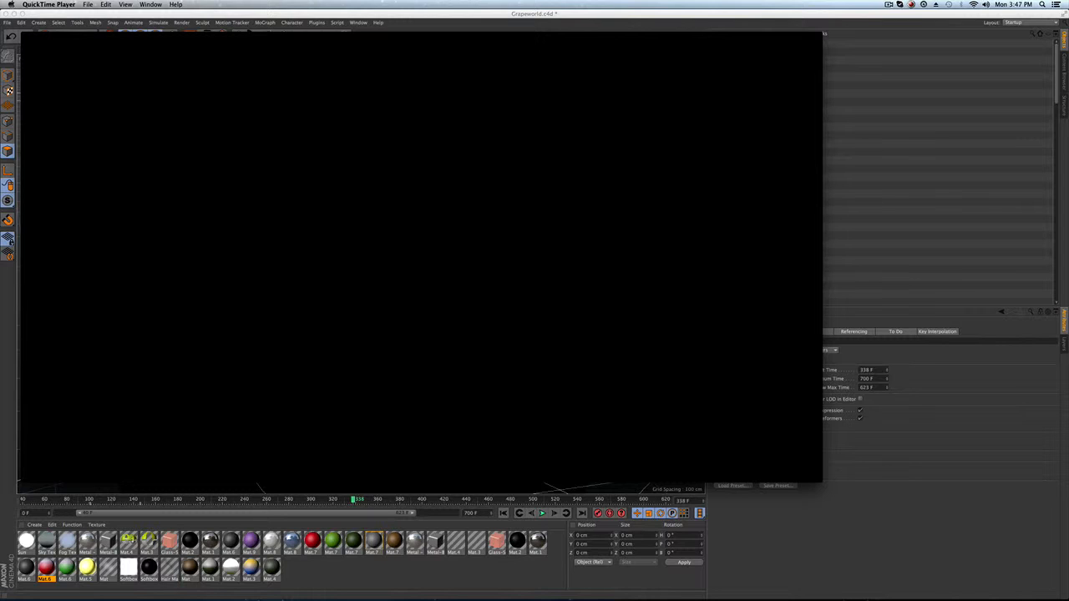
Play the Strawberry-Mint-Full-Final.mp4 render in the QuickTime player, then close the player window.
{"action": "mouse_move", "coordinate": [398, 378]}
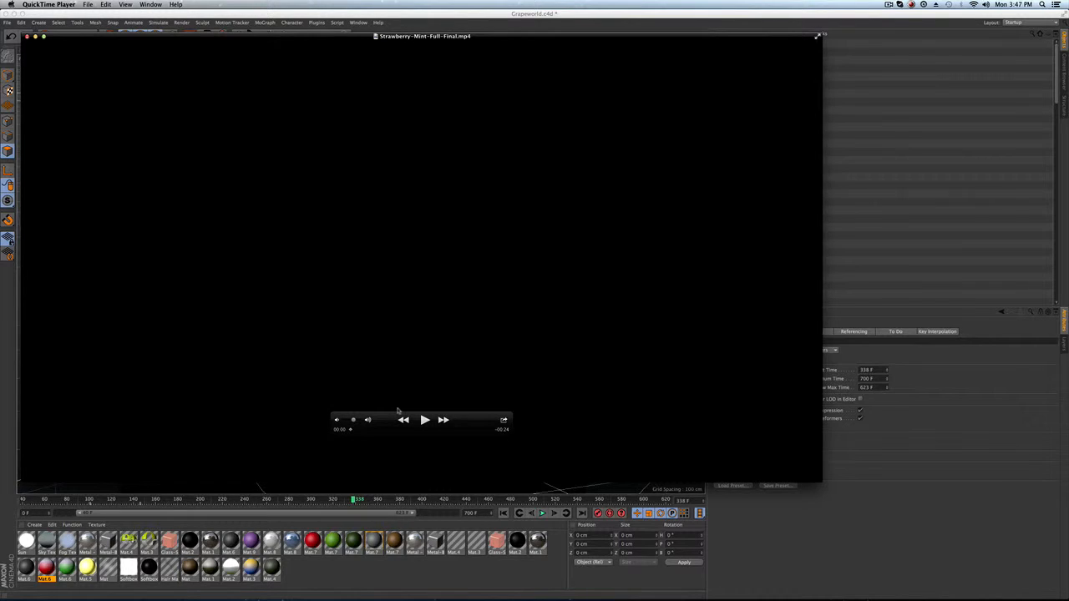
{"action": "left_click", "coordinate": [425, 421]}
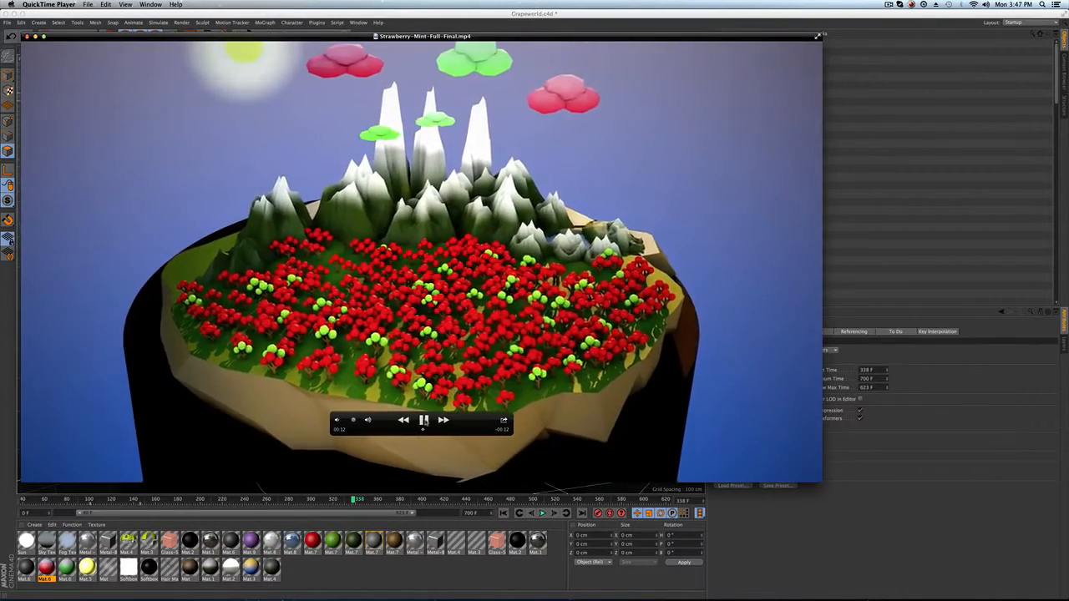
{"action": "left_click", "coordinate": [423, 421]}
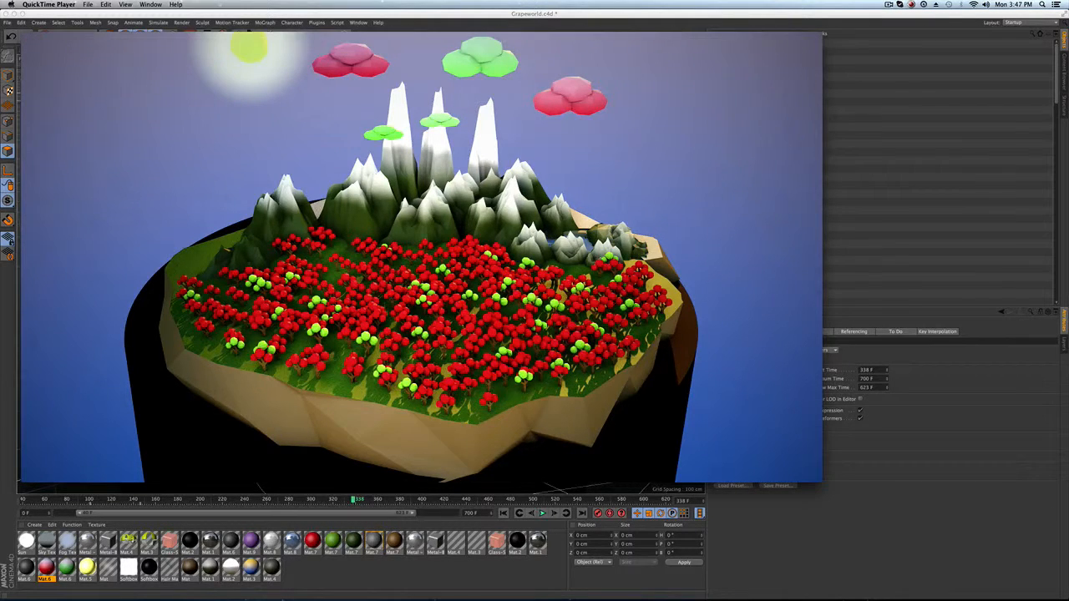
{"action": "mouse_move", "coordinate": [483, 352]}
{"action": "left_click", "coordinate": [26, 36]}
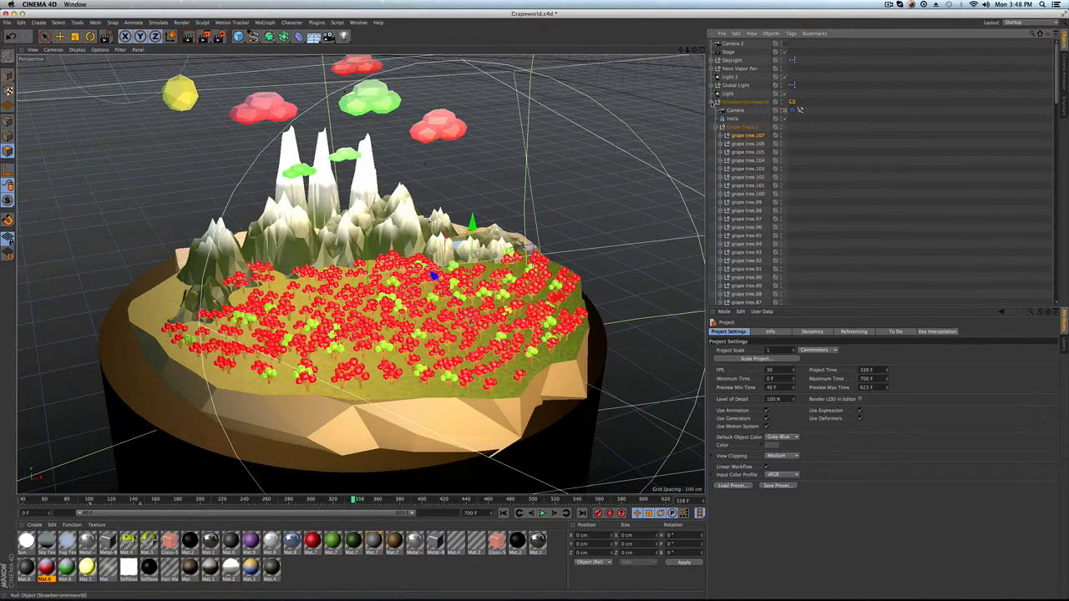
Expand the Strawberrymintworld null and browse through its grape tree objects in the object hierarchy.
{"action": "left_click", "coordinate": [717, 101]}
{"action": "left_click", "coordinate": [743, 101]}
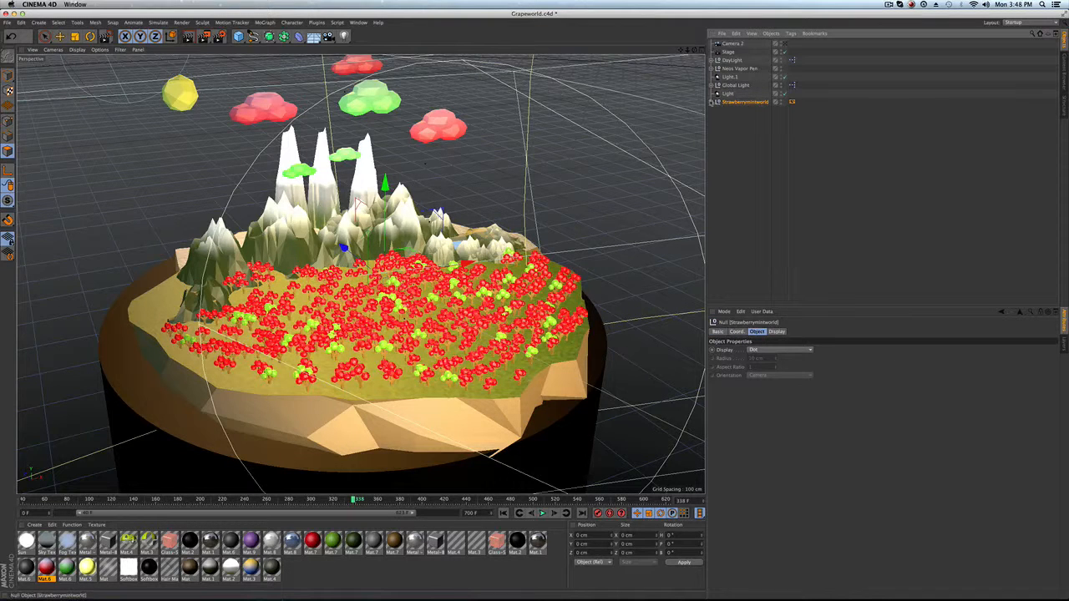
{"action": "left_click", "coordinate": [716, 101]}
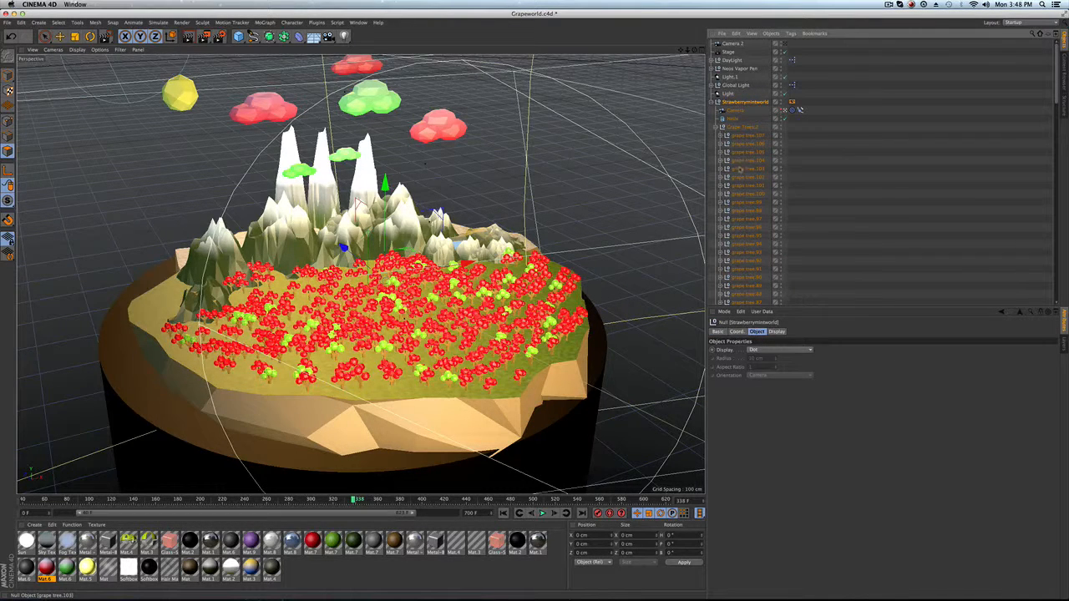
{"action": "scroll", "coordinate": [739, 170], "scroll_direction": "down", "scroll_amount": 15}
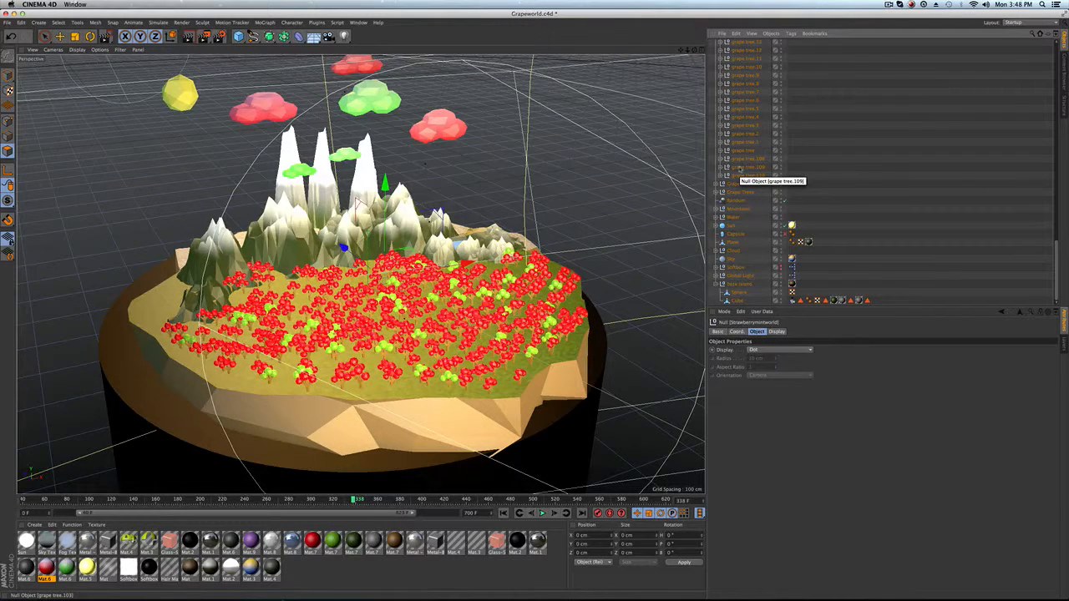
{"action": "scroll", "coordinate": [735, 157], "scroll_direction": "up", "scroll_amount": 10}
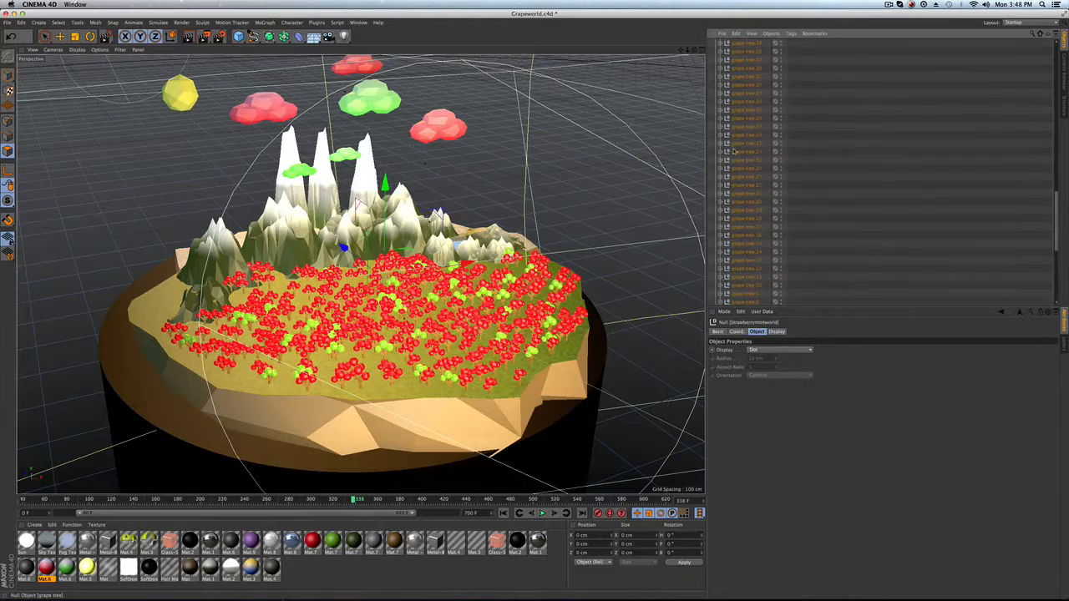
{"action": "scroll", "coordinate": [734, 152], "scroll_direction": "up", "scroll_amount": 5}
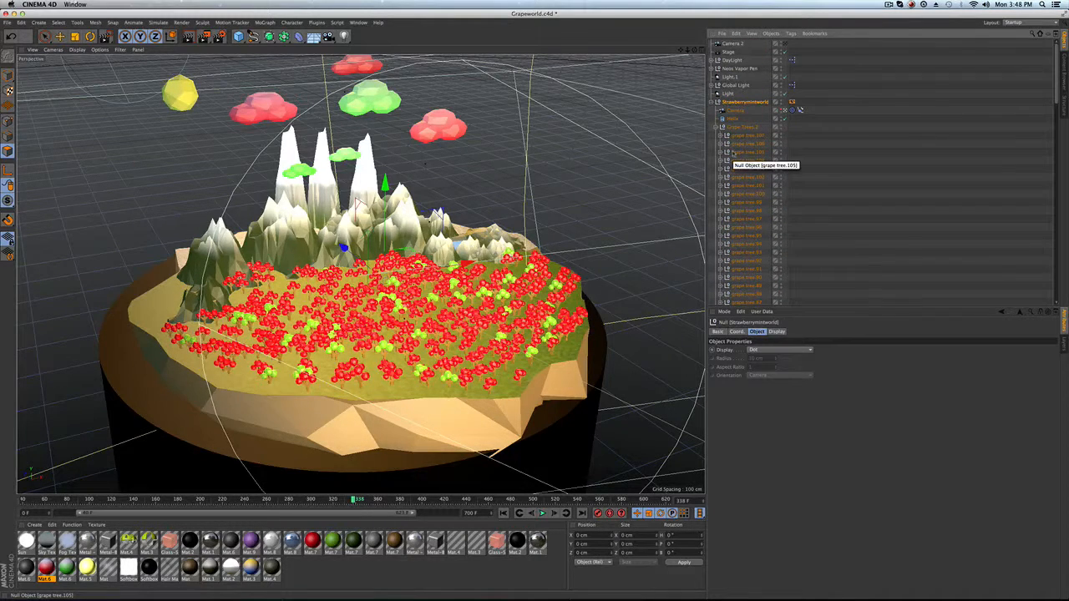
{"action": "scroll", "coordinate": [733, 159], "scroll_direction": "down", "scroll_amount": 15}
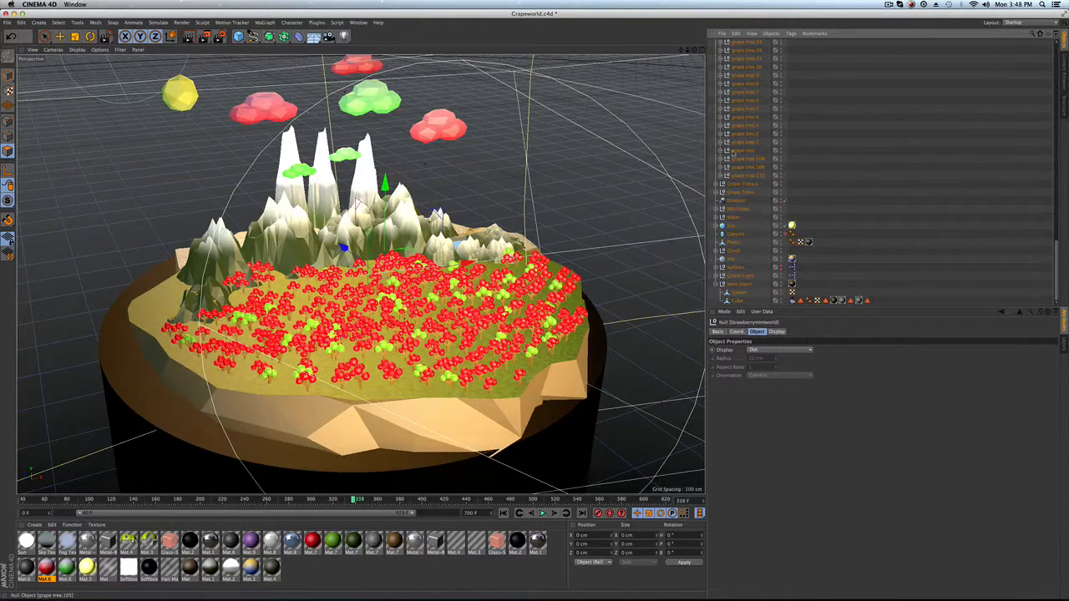
Expand the Mountains group and collapse the Grape Trees.2 group in the object hierarchy.
{"action": "left_click", "coordinate": [739, 209]}
{"action": "left_click", "coordinate": [721, 209]}
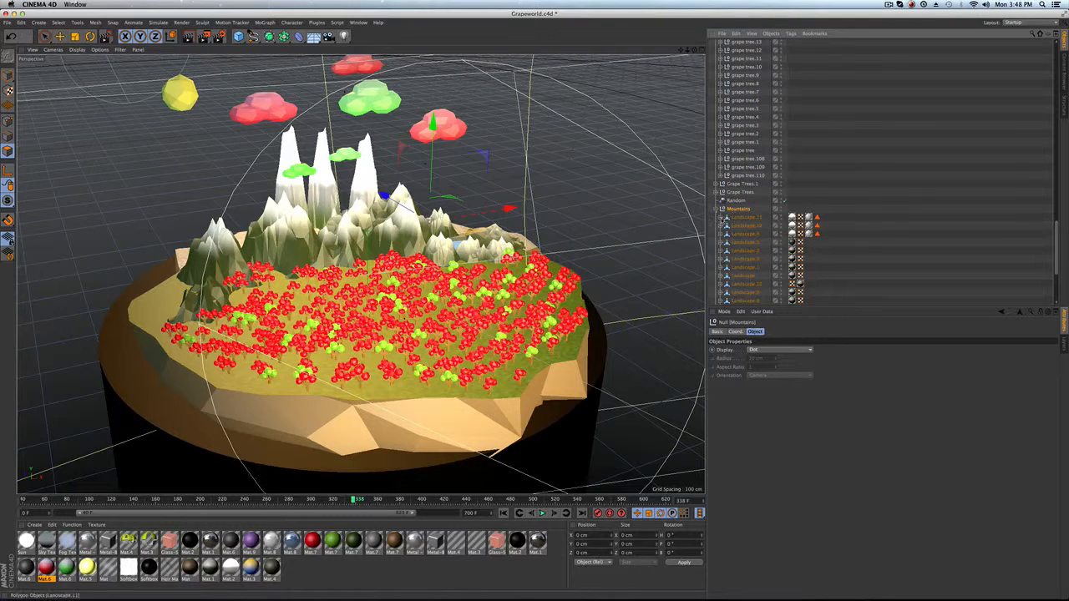
{"action": "scroll", "coordinate": [737, 220], "scroll_direction": "down", "scroll_amount": 4}
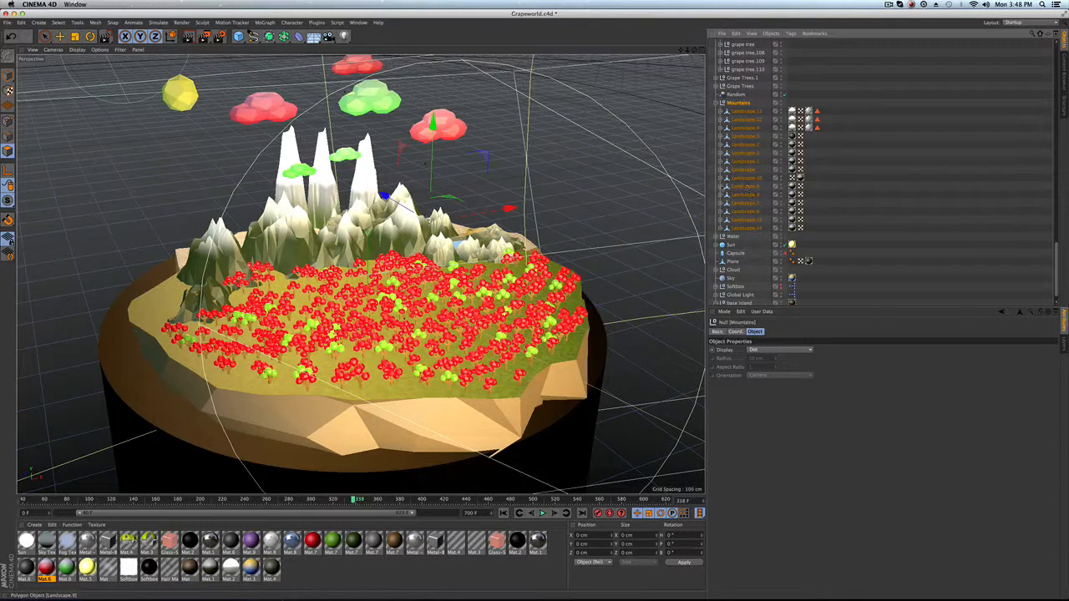
{"action": "left_click", "coordinate": [721, 187]}
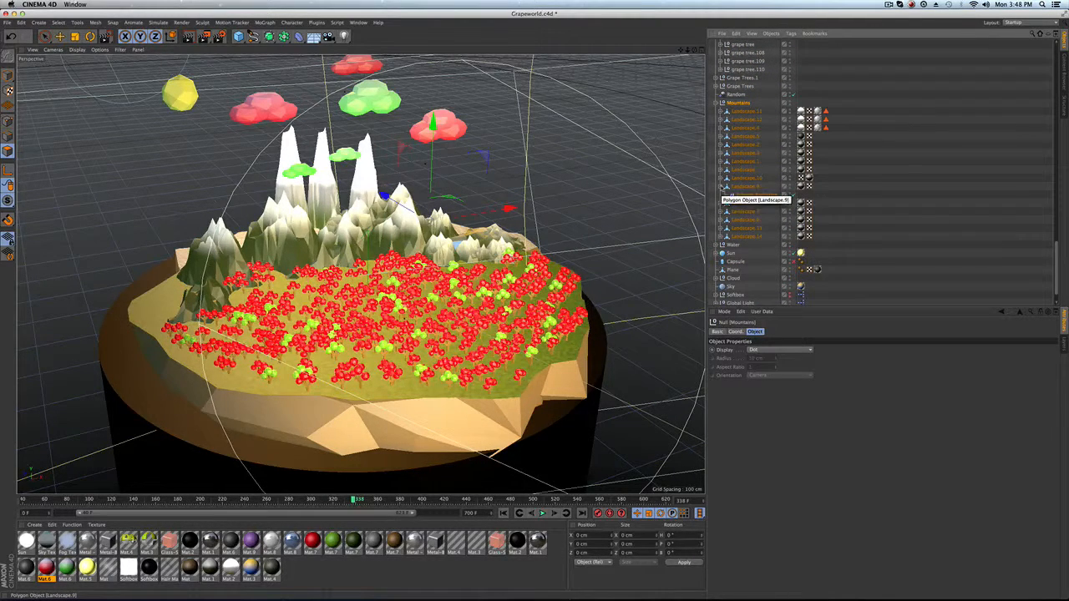
{"action": "scroll", "coordinate": [743, 217], "scroll_direction": "up", "scroll_amount": 10}
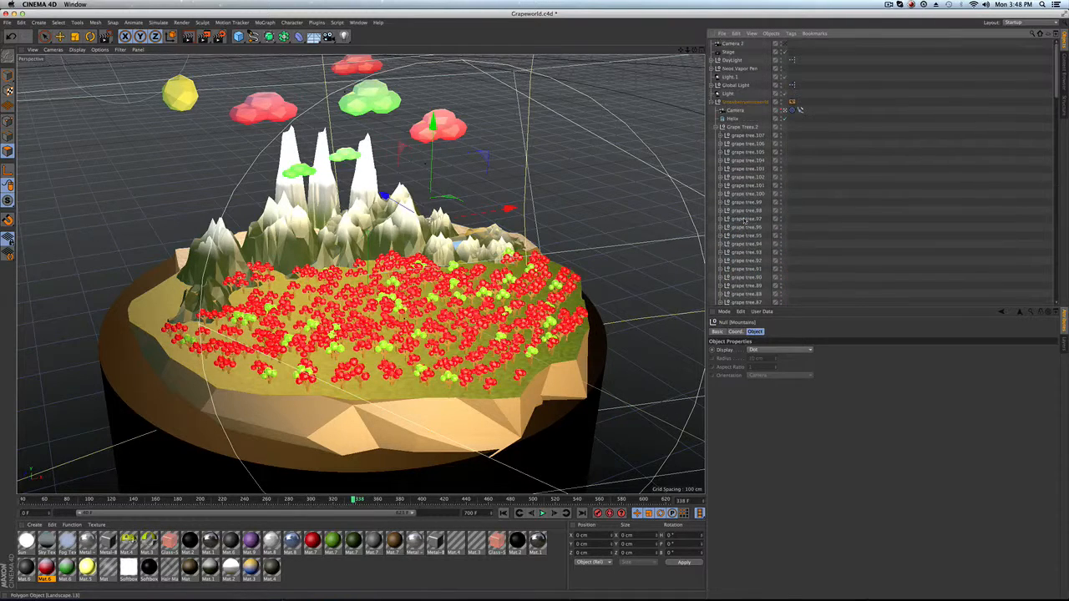
{"action": "left_click", "coordinate": [716, 127]}
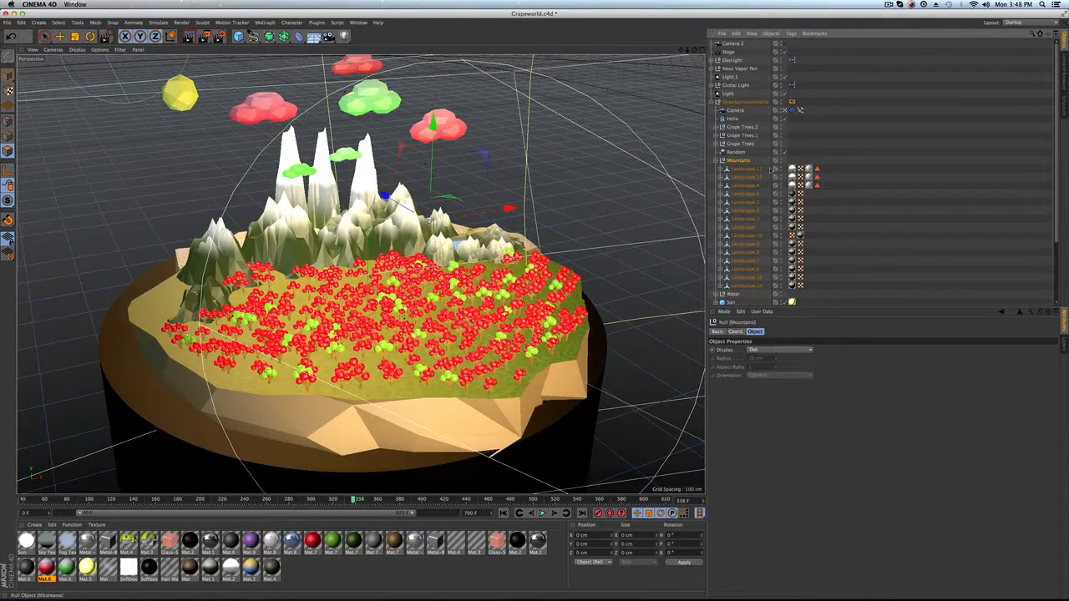
Inspect the base island's Phong tag and the Polygon Reduction object under Landscape.1.
{"action": "scroll", "coordinate": [760, 194], "scroll_direction": "down", "scroll_amount": 1}
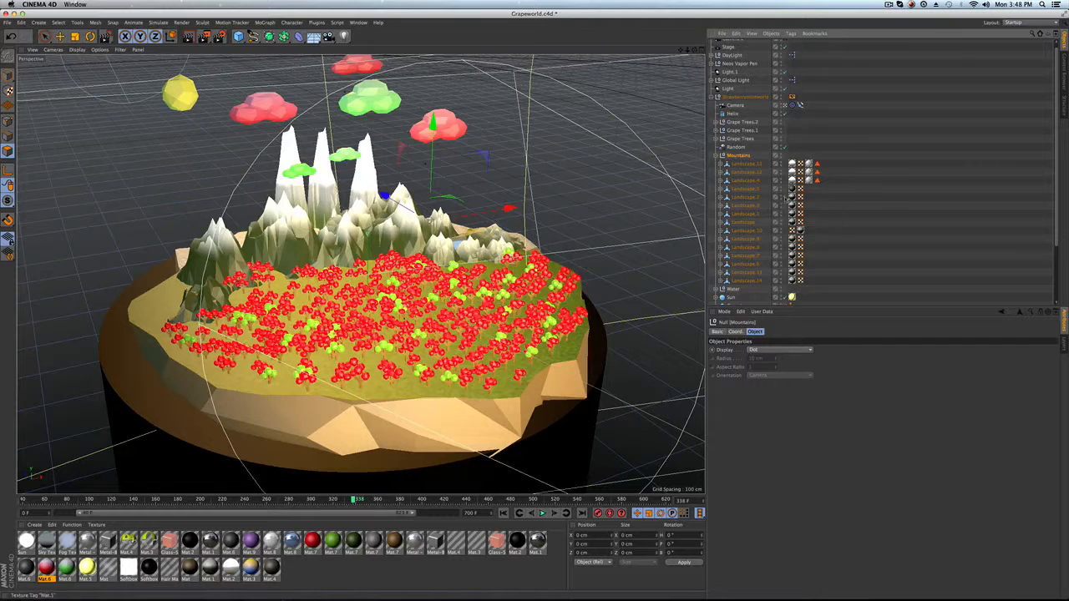
{"action": "scroll", "coordinate": [773, 209], "scroll_direction": "down", "scroll_amount": 3}
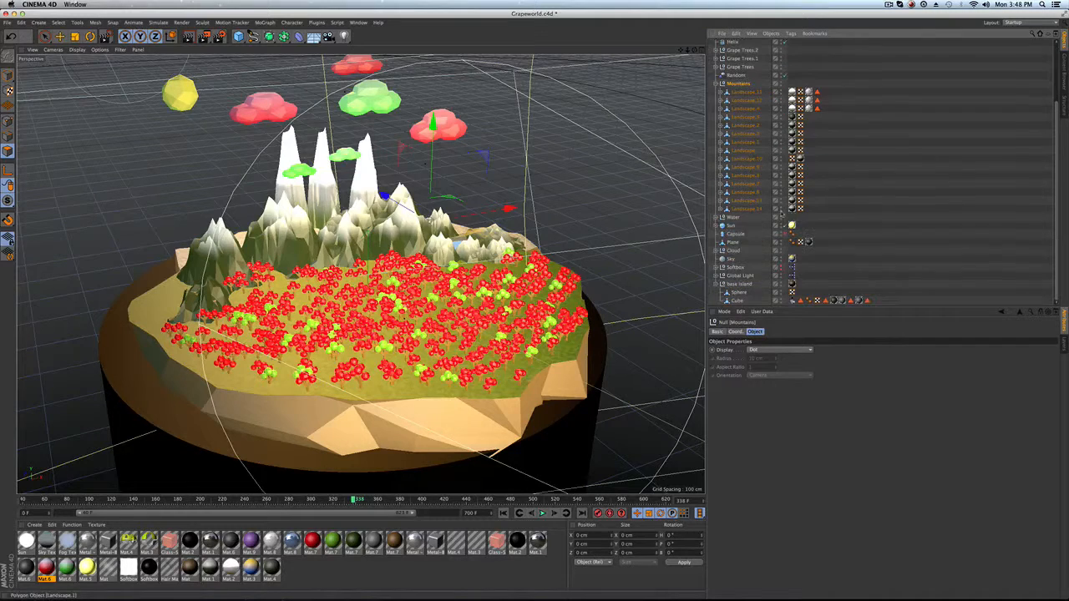
{"action": "left_click", "coordinate": [808, 301]}
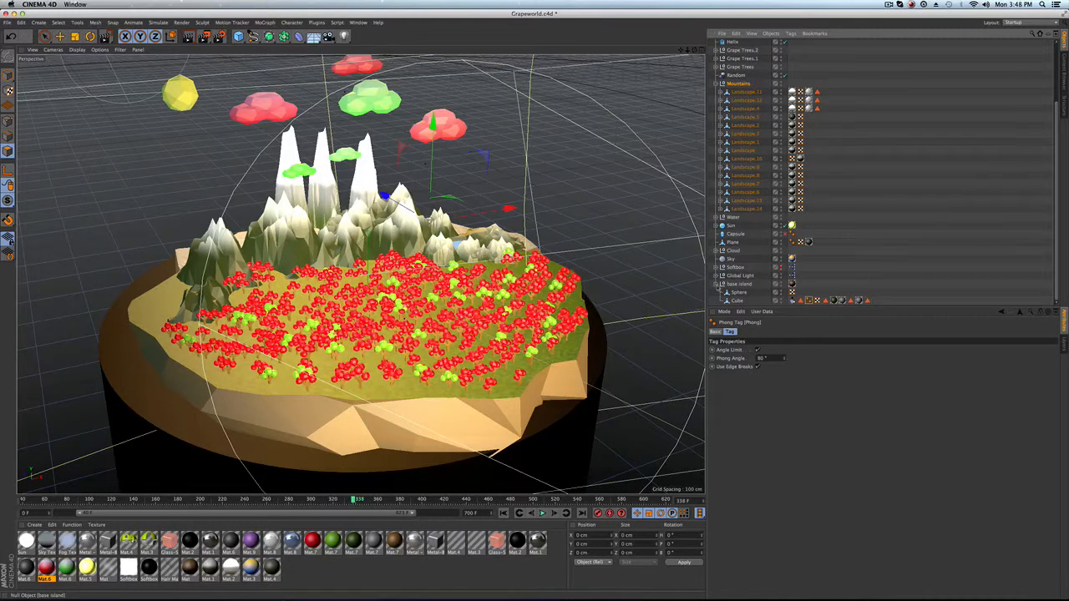
{"action": "scroll", "coordinate": [748, 251], "scroll_direction": "up", "scroll_amount": 2}
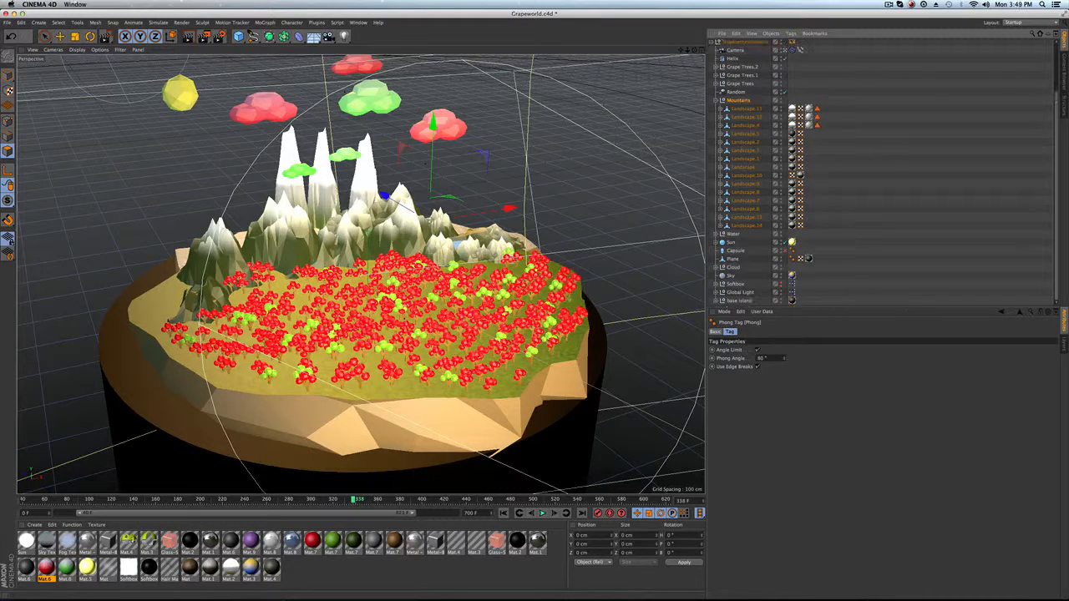
{"action": "left_click", "coordinate": [721, 159]}
{"action": "left_click", "coordinate": [749, 170]}
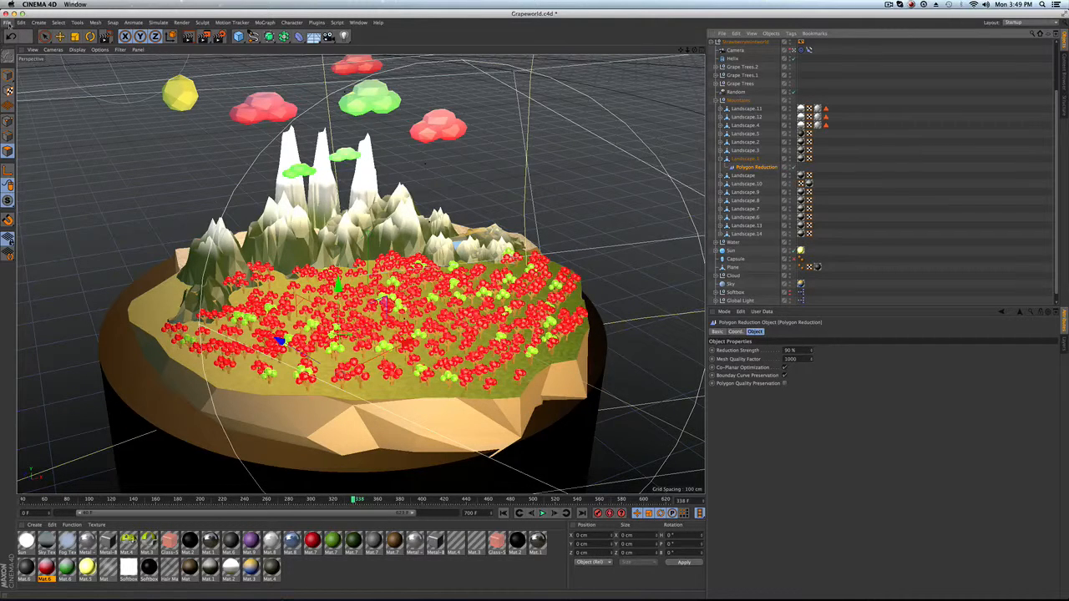
Open the recent file treeonly.c4d.
{"action": "left_click", "coordinate": [8, 23]}
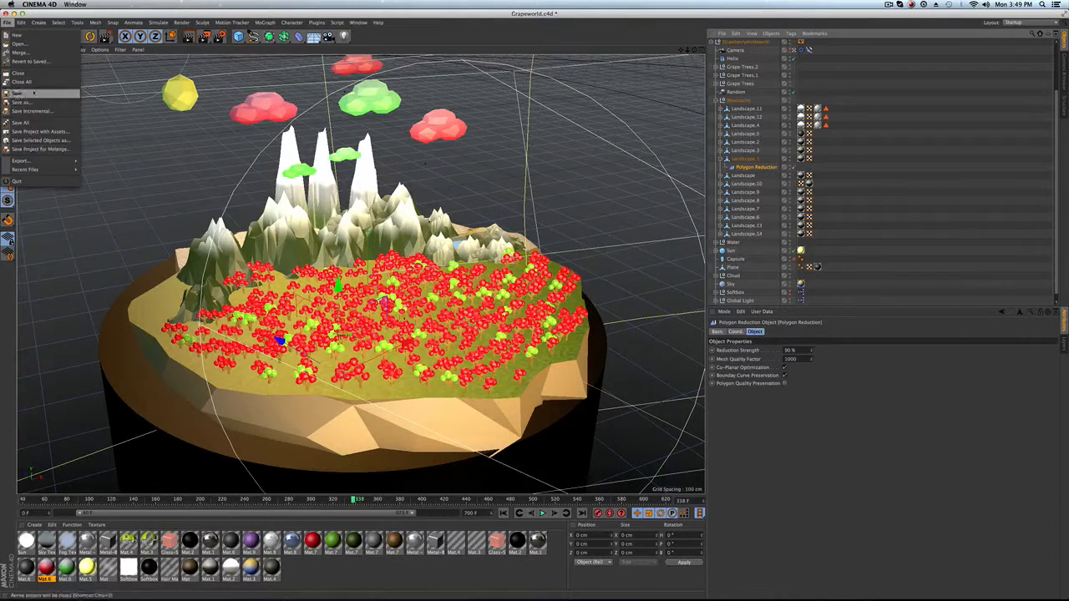
{"action": "mouse_move", "coordinate": [42, 170]}
{"action": "left_click", "coordinate": [142, 170]}
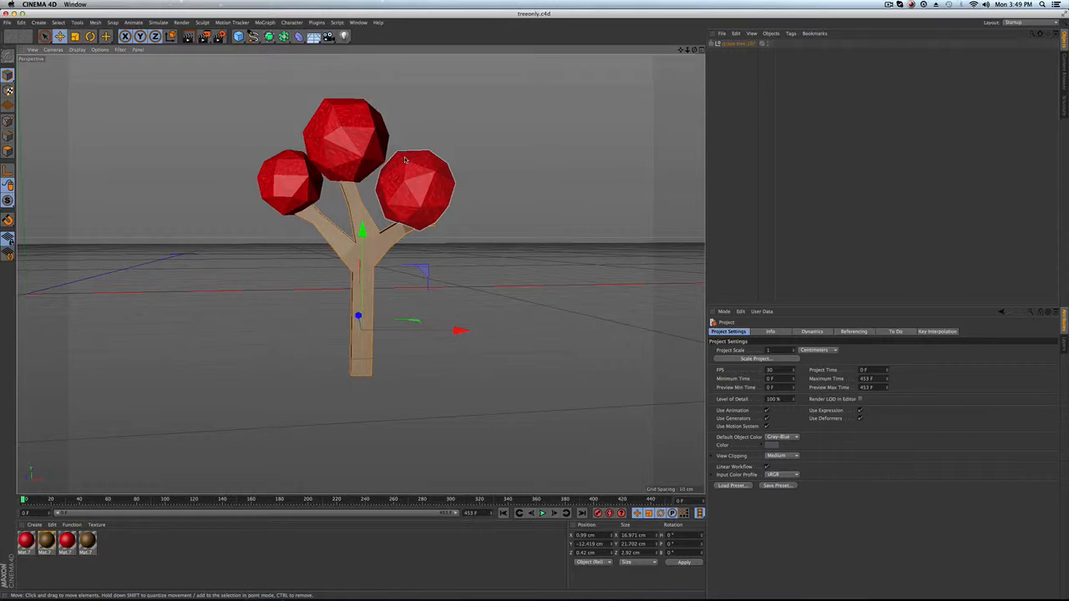
Expand the grape tree.107 object and select its Cube trunk mesh.
{"action": "middle_click_drag", "start_coordinate": [405, 160], "coordinate": [377, 181], "text": "alt"}
{"action": "left_click_drag", "start_coordinate": [356, 197], "coordinate": [338, 239], "text": "alt"}
{"action": "scroll", "coordinate": [338, 238], "scroll_direction": "up", "scroll_amount": 2}
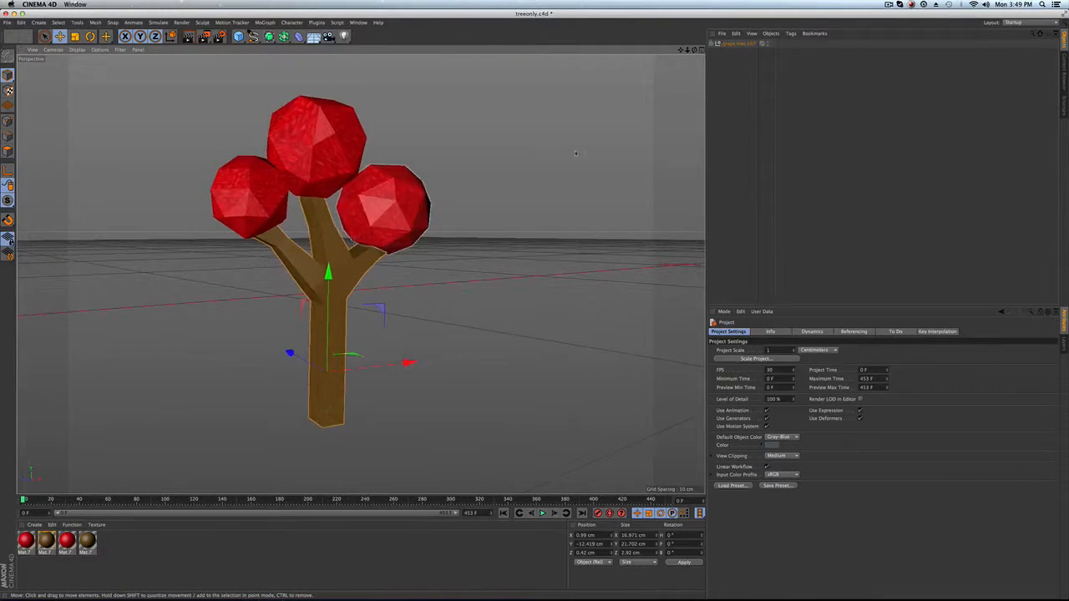
{"action": "left_click", "coordinate": [712, 43]}
{"action": "left_click", "coordinate": [728, 100]}
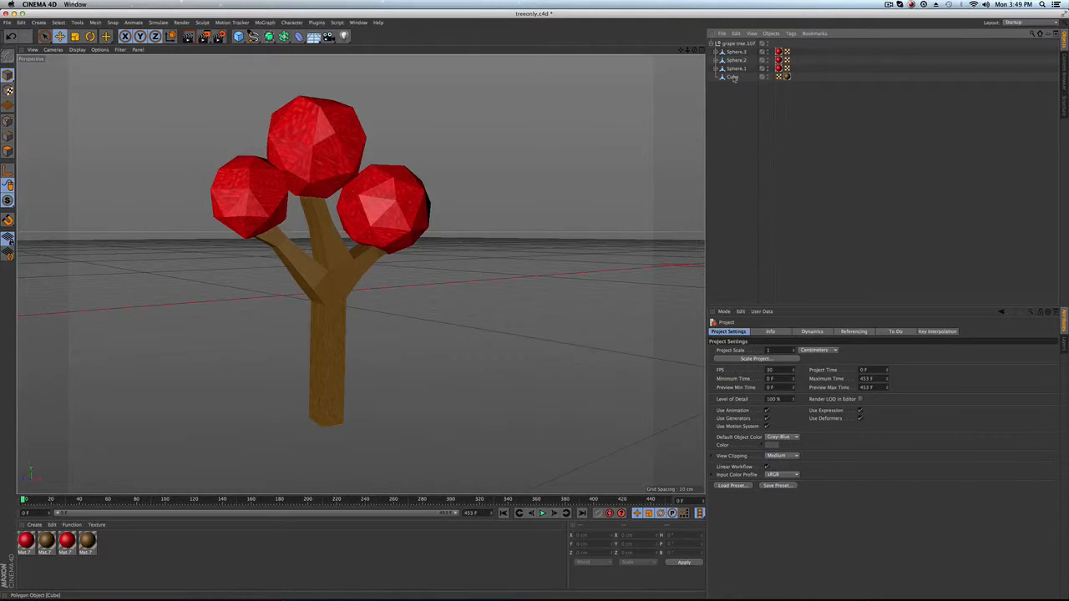
{"action": "left_click", "coordinate": [733, 77]}
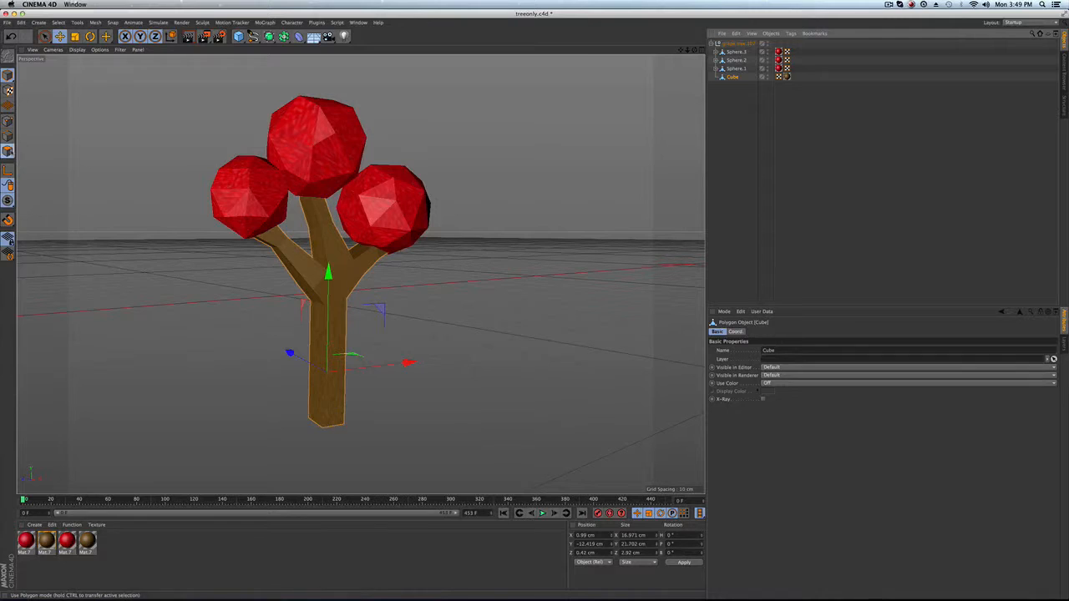
Select the trunk's top polygon in polygon mode and test moving and rotating it, reverting the changes.
{"action": "left_click", "coordinate": [7, 150]}
{"action": "left_click", "coordinate": [328, 335]}
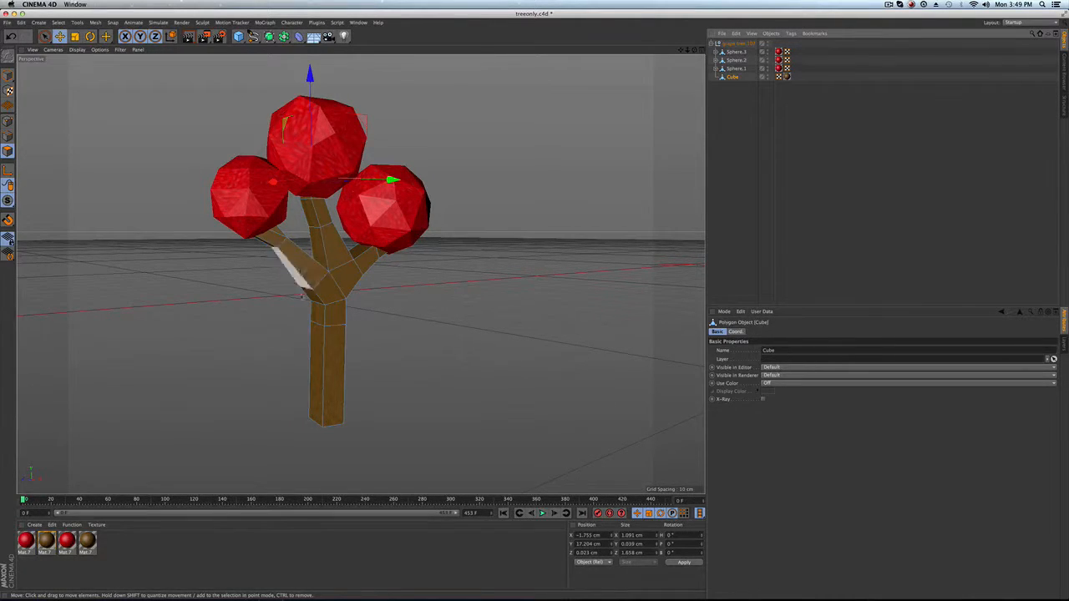
{"action": "left_click", "coordinate": [315, 312]}
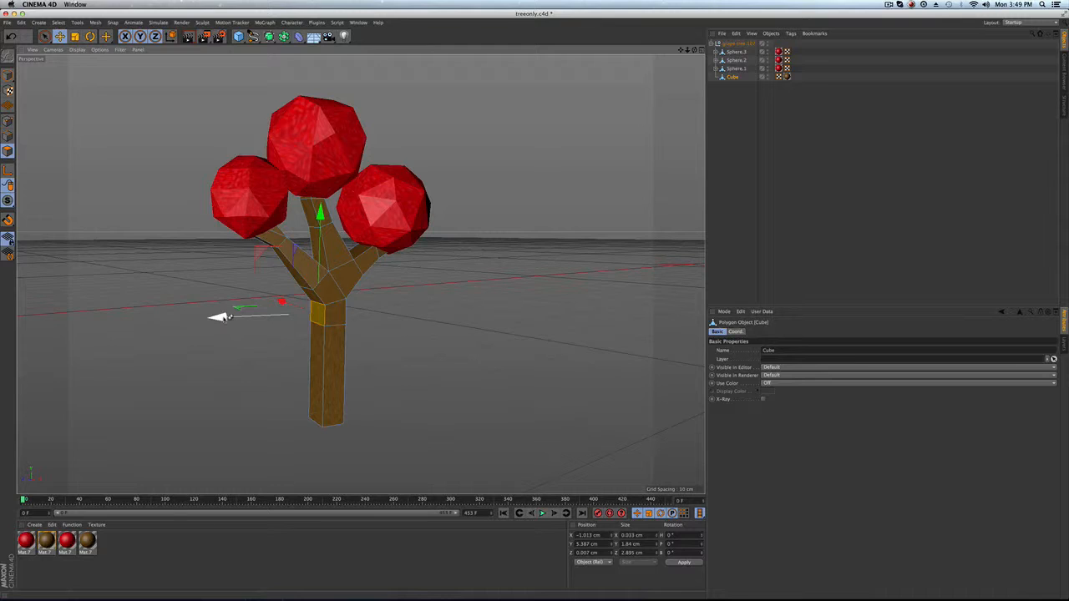
{"action": "left_click_drag", "start_coordinate": [226, 317], "coordinate": [189, 319]}
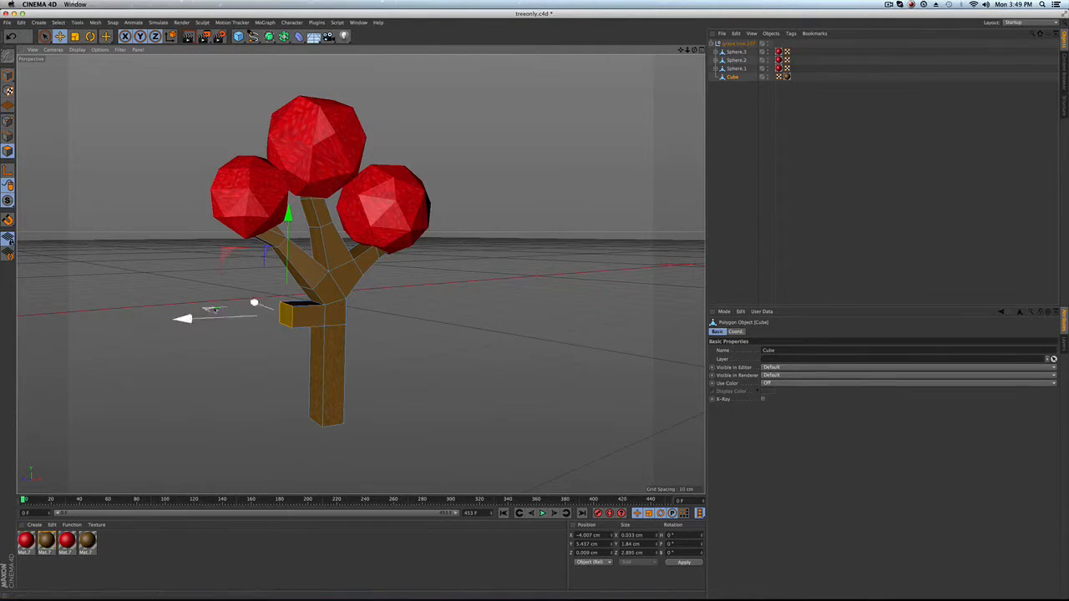
{"action": "key", "text": "r"}
{"action": "left_click_drag", "start_coordinate": [246, 275], "coordinate": [127, 294]}
{"action": "key", "text": "ctrl+z"}
{"action": "key", "text": "t"}
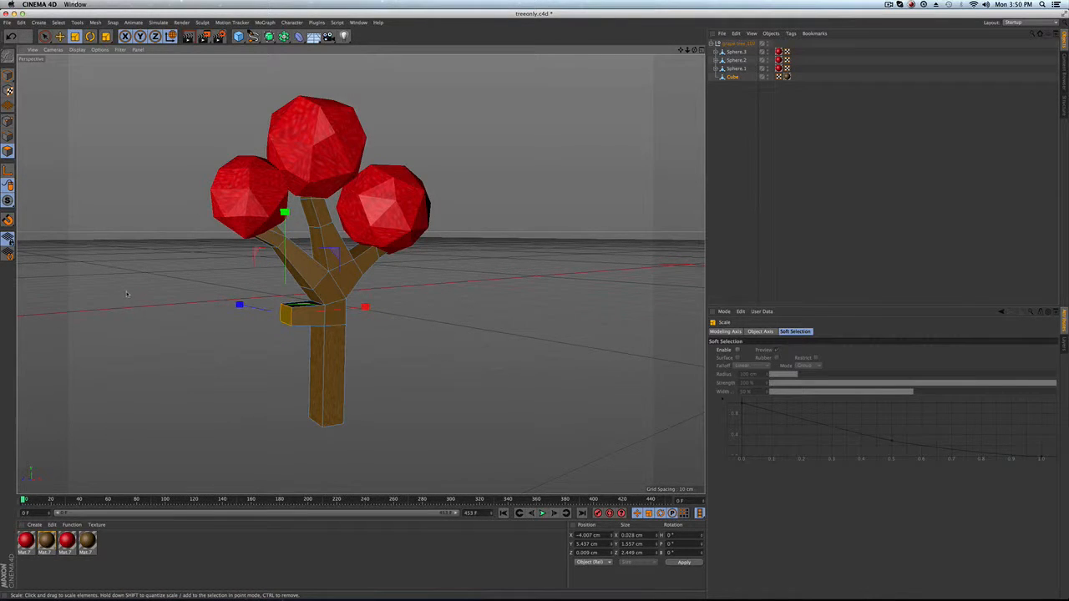
{"action": "key", "text": "e"}
{"action": "left_click_drag", "start_coordinate": [285, 217], "coordinate": [316, 217]}
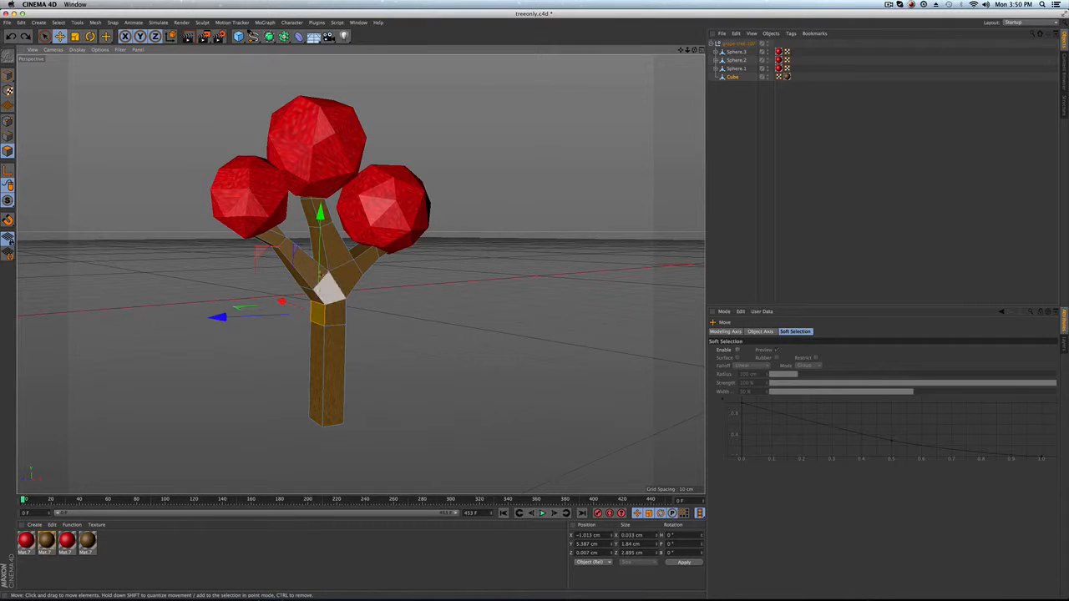
{"action": "left_click", "coordinate": [747, 163]}
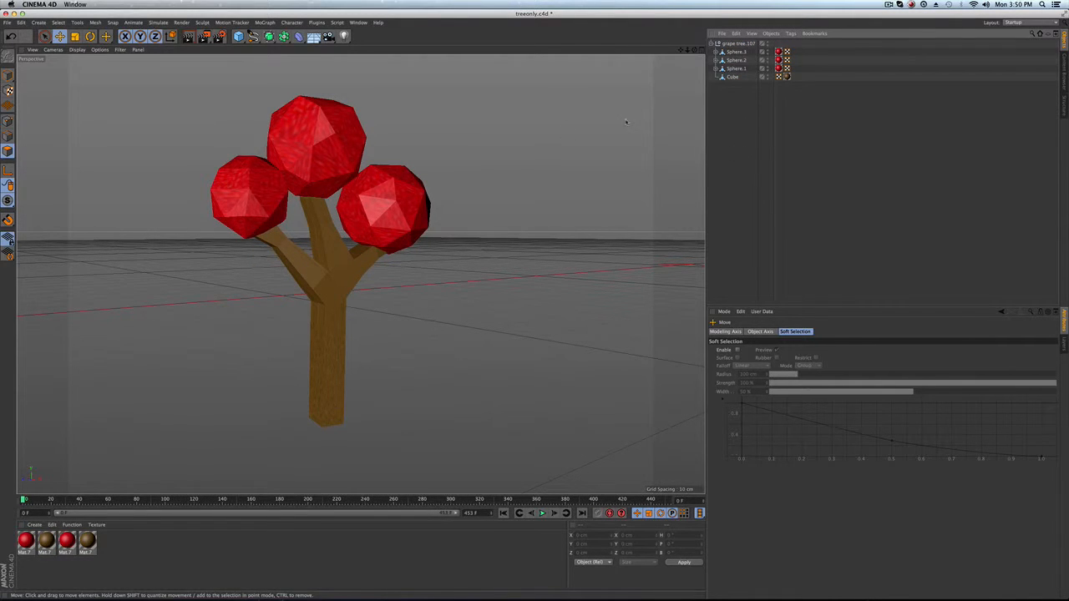
Expand Sphere.1 in the grape tree and inspect its Polygon Reduction child object.
{"action": "left_click", "coordinate": [716, 69]}
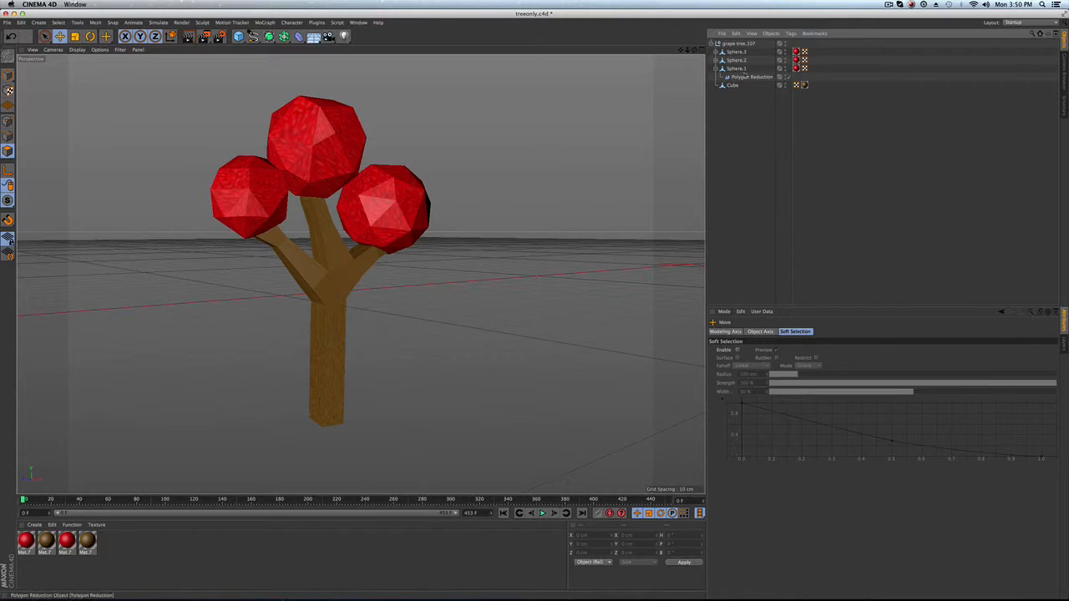
{"action": "left_click", "coordinate": [737, 69]}
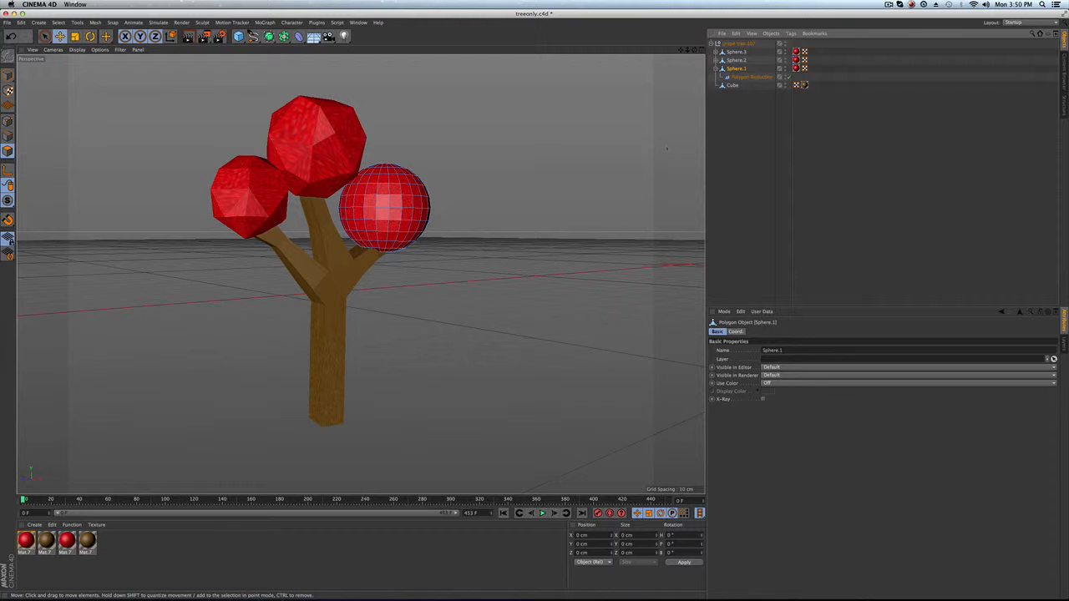
{"action": "left_click", "coordinate": [740, 77]}
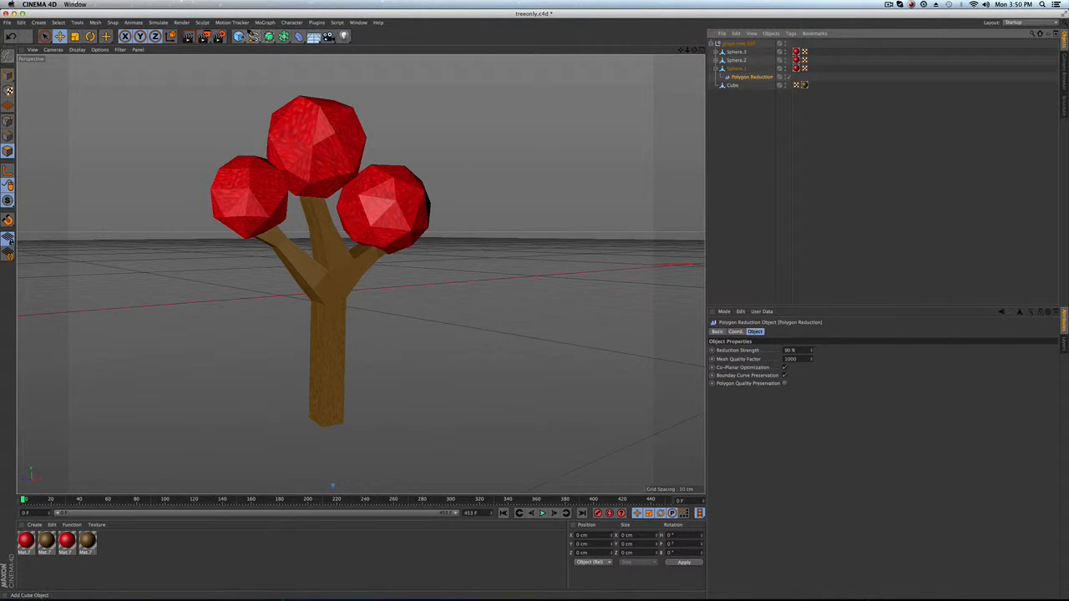
Add a new sphere, scale it down to about 21 cm radius, and move it up beside the tree.
{"action": "left_click_drag", "start_coordinate": [238, 36], "coordinate": [409, 67]}
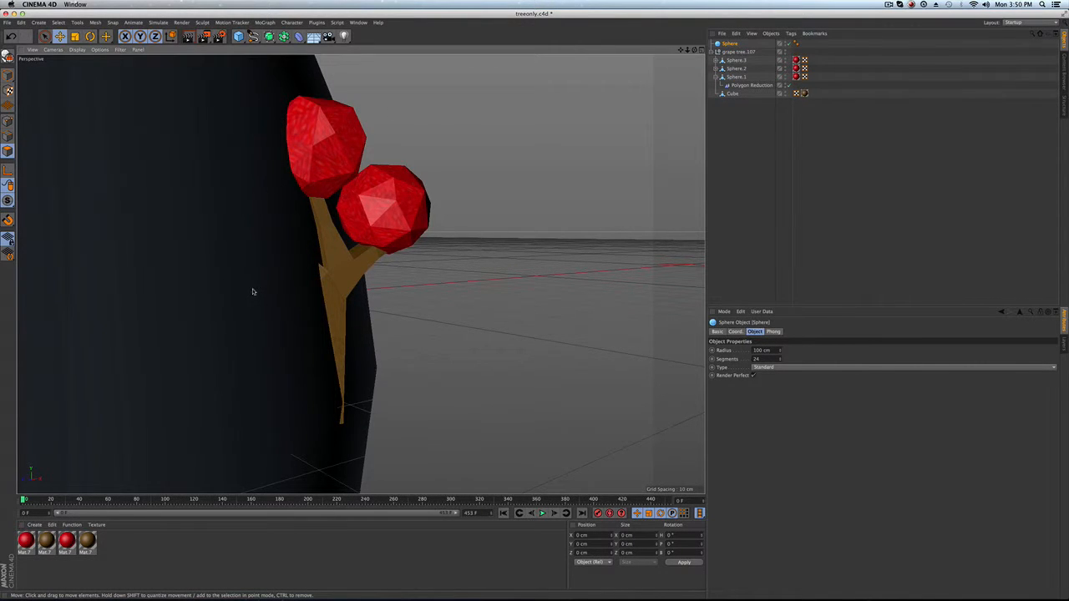
{"action": "scroll", "coordinate": [252, 291], "scroll_direction": "down", "scroll_amount": 10}
{"action": "middle_click_drag", "start_coordinate": [360, 275], "coordinate": [379, 273], "text": "alt"}
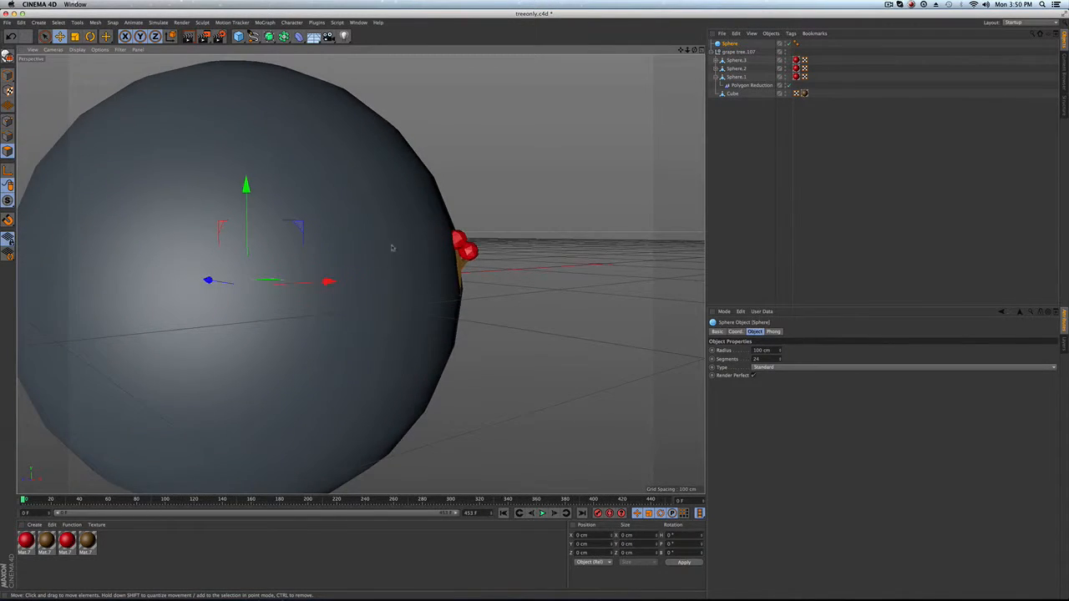
{"action": "key", "text": "t"}
{"action": "left_click_drag", "start_coordinate": [380, 273], "coordinate": [192, 309]}
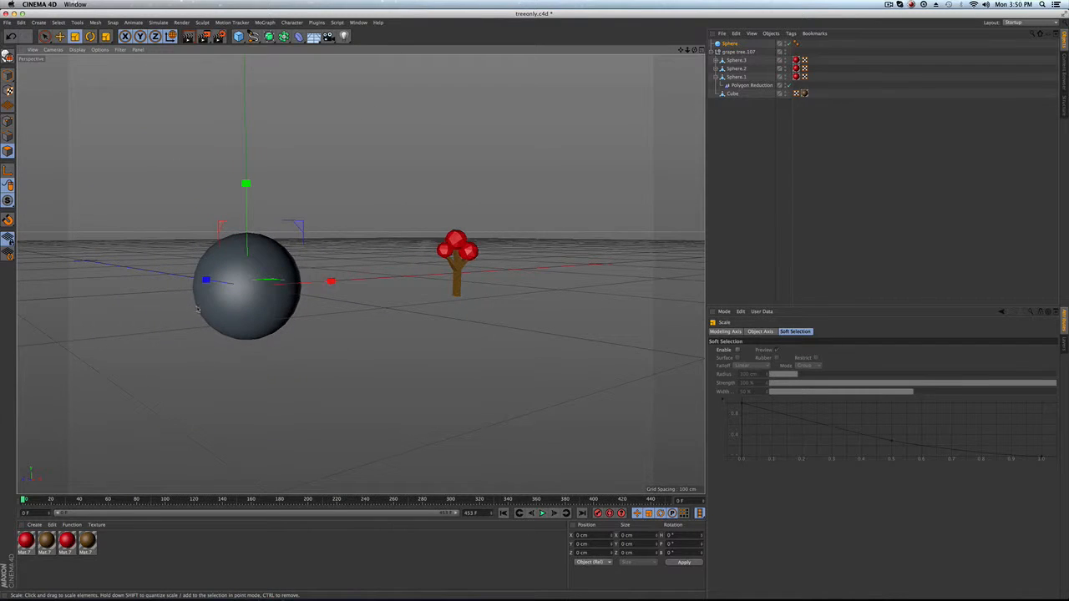
{"action": "key", "text": "e"}
{"action": "left_click_drag", "start_coordinate": [248, 189], "coordinate": [247, 139]}
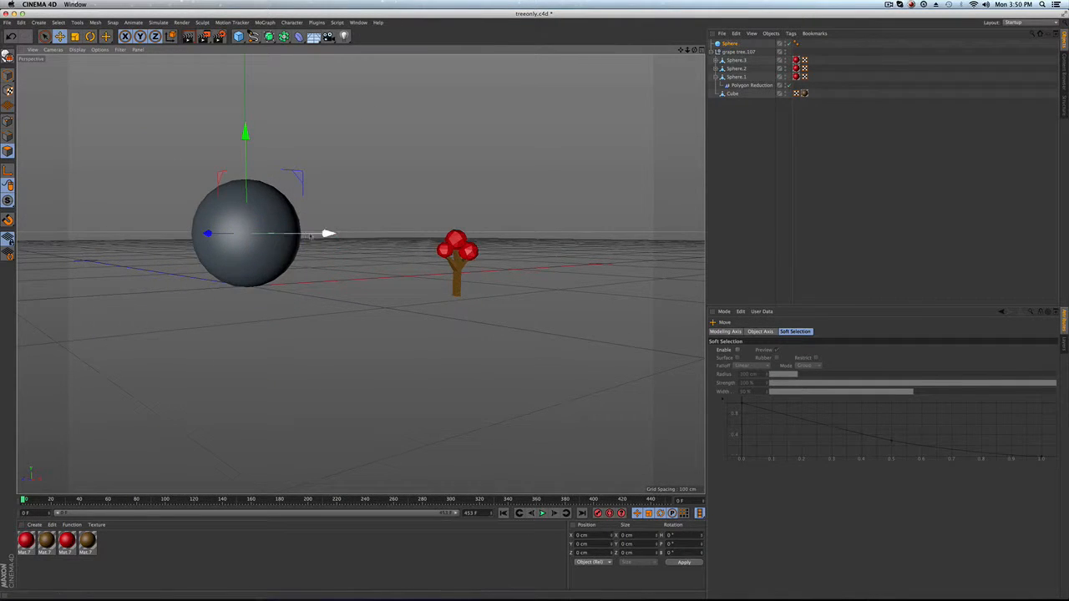
{"action": "left_click_drag", "start_coordinate": [329, 234], "coordinate": [447, 235]}
{"action": "scroll", "coordinate": [447, 235], "scroll_direction": "up", "scroll_amount": 6}
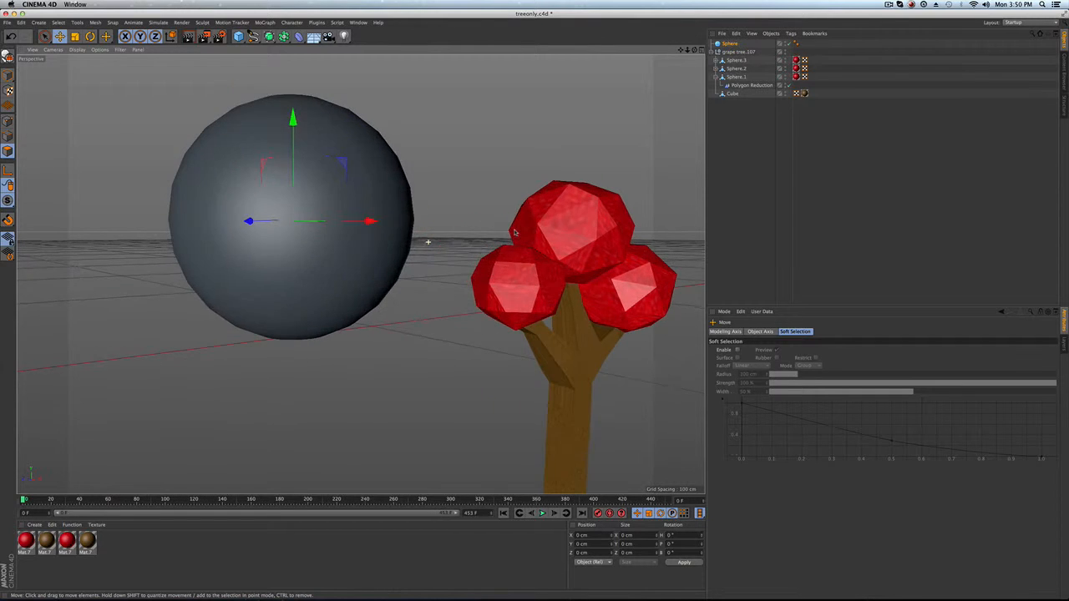
{"action": "scroll", "coordinate": [455, 204], "scroll_direction": "down", "scroll_amount": 1}
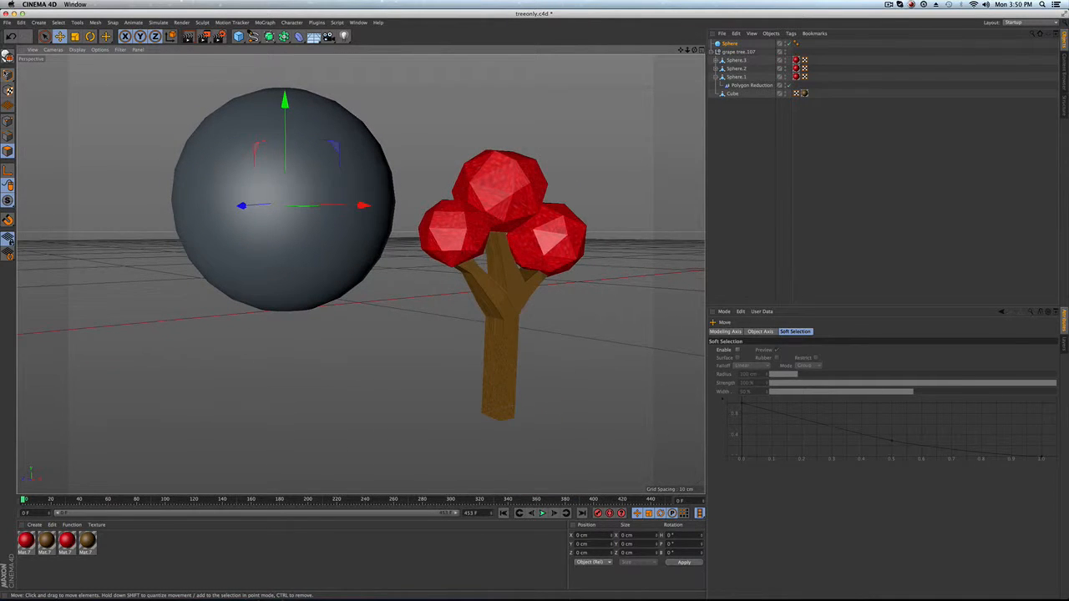
Select the new sphere and delete its Phong tag.
{"action": "left_click", "coordinate": [731, 44]}
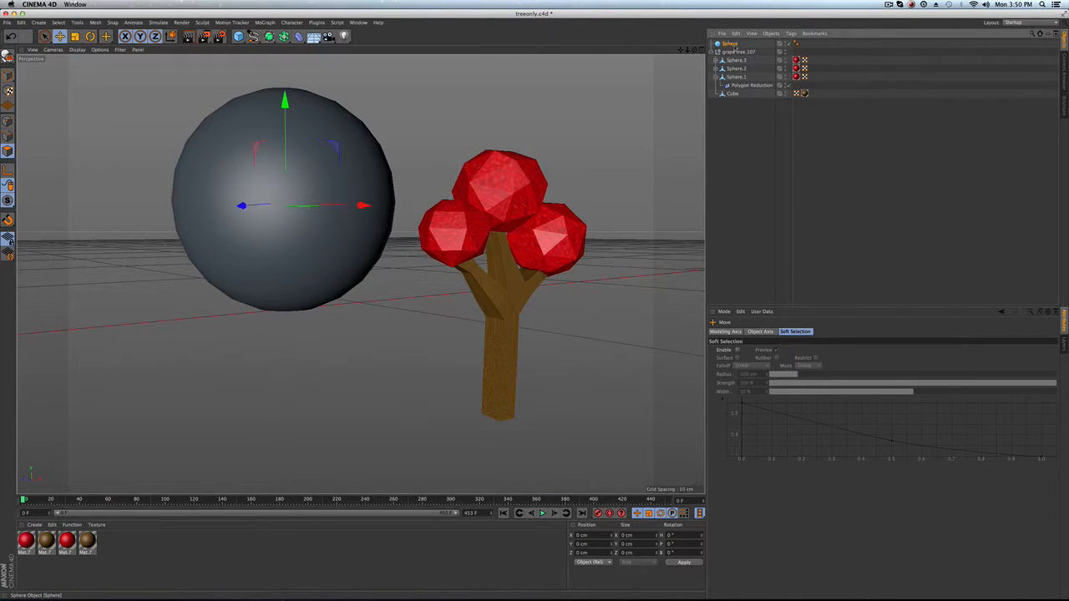
{"action": "left_click", "coordinate": [799, 45]}
{"action": "key", "text": "Delete"}
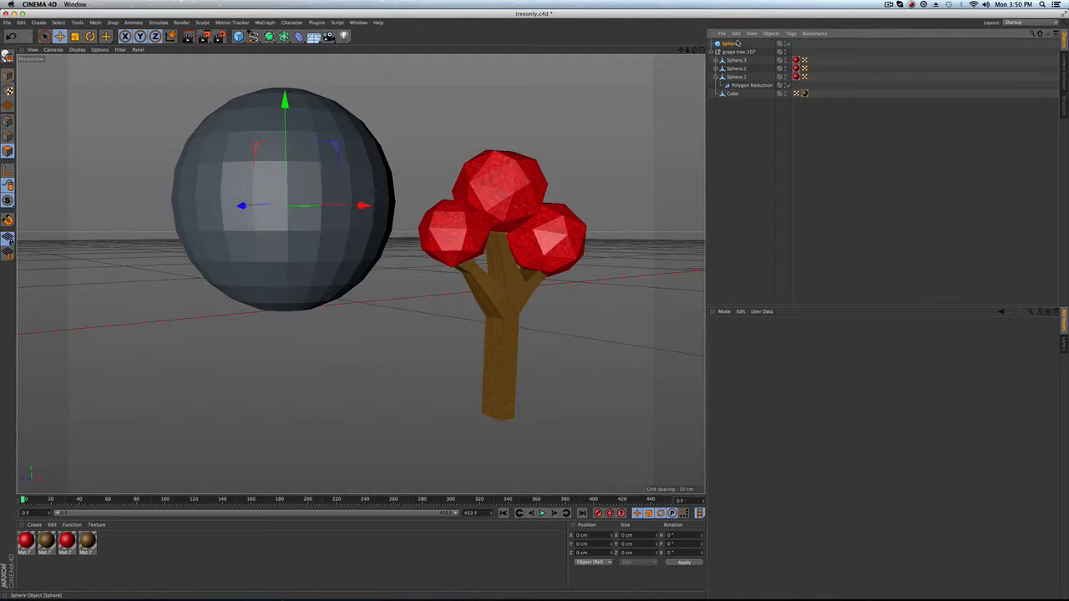
Add a Polygon Reduction object, place the sphere inside it, and set Reduction Strength to 80%.
{"action": "left_click", "coordinate": [737, 43]}
{"action": "left_click_drag", "start_coordinate": [298, 36], "coordinate": [537, 138]}
{"action": "left_click_drag", "start_coordinate": [738, 44], "coordinate": [729, 53]}
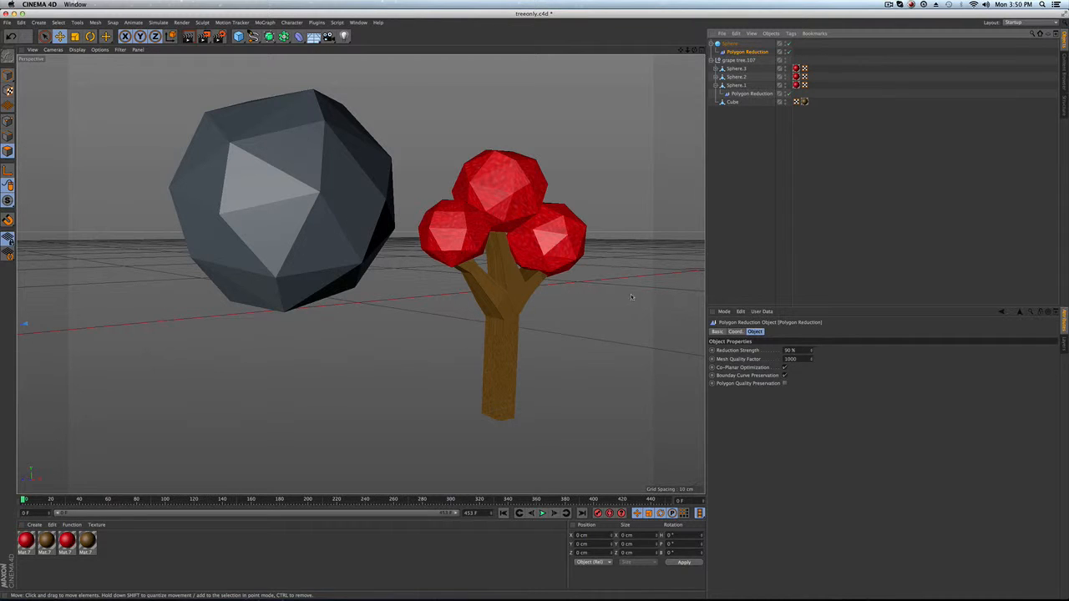
{"action": "left_click_drag", "start_coordinate": [812, 351], "coordinate": [804, 352]}
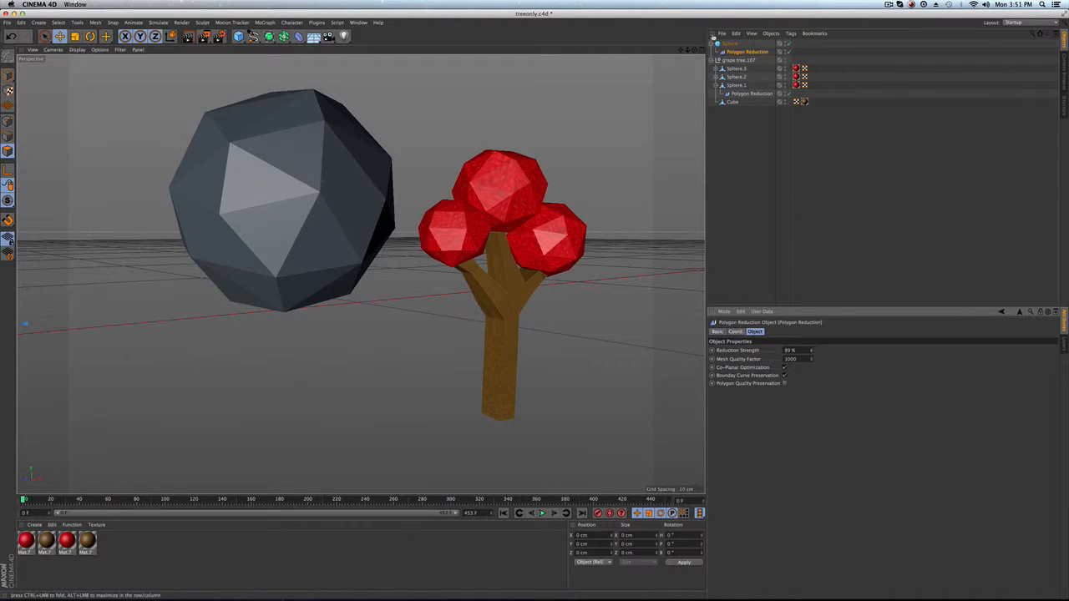
Delete the demo Polygon Reduction object together with its sphere.
{"action": "left_click", "coordinate": [731, 43]}
{"action": "key", "text": "Delete"}
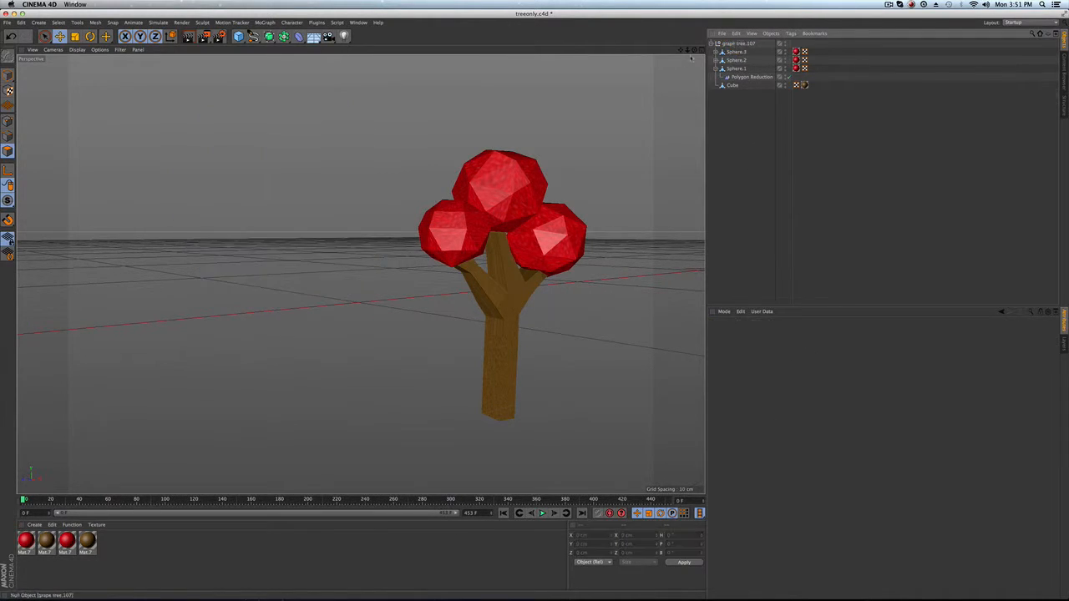
Add a light, move it above and to the left of the tree, and render the view.
{"action": "key", "text": "h"}
{"action": "left_click_drag", "start_coordinate": [384, 226], "coordinate": [334, 209], "text": "alt"}
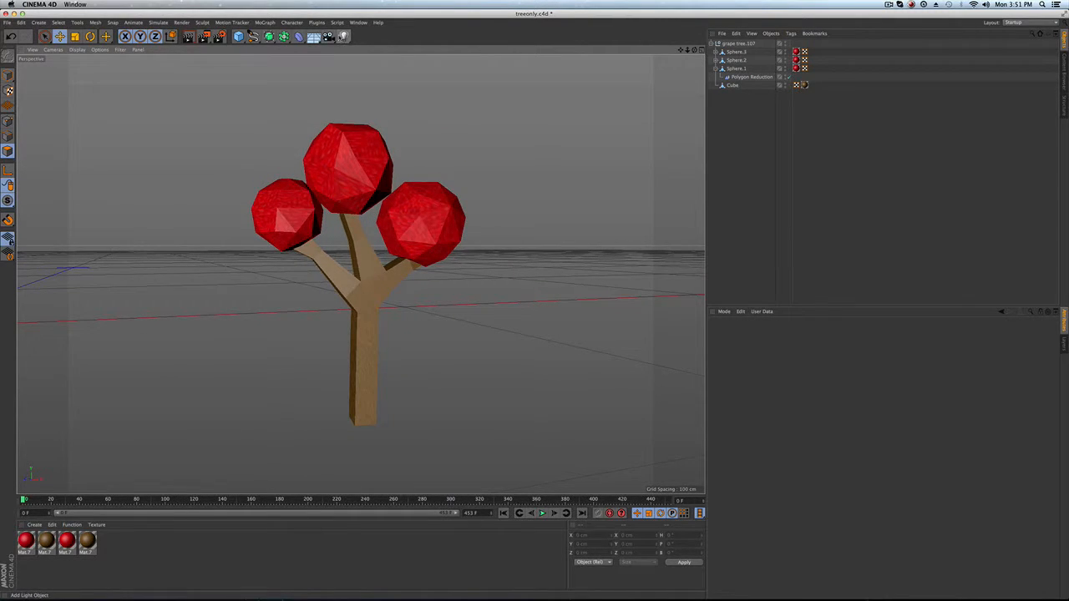
{"action": "left_click", "coordinate": [343, 36]}
{"action": "scroll", "coordinate": [279, 311], "scroll_direction": "down", "scroll_amount": 6}
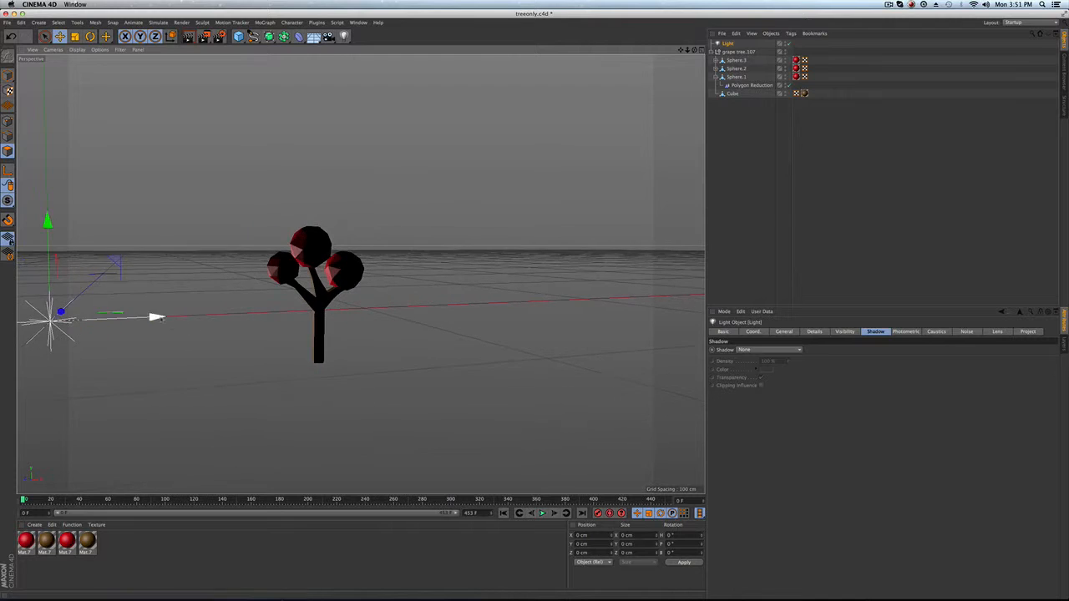
{"action": "left_click_drag", "start_coordinate": [154, 316], "coordinate": [261, 313]}
{"action": "left_click_drag", "start_coordinate": [165, 226], "coordinate": [164, 86]}
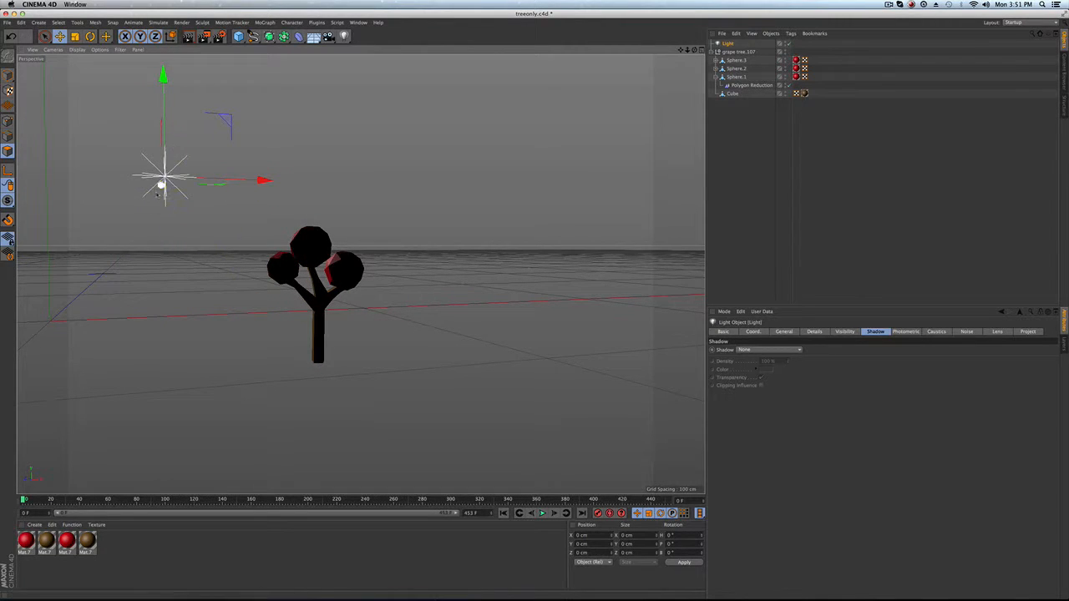
{"action": "left_click_drag", "start_coordinate": [161, 188], "coordinate": [188, 168]}
{"action": "scroll", "coordinate": [317, 273], "scroll_direction": "up", "scroll_amount": 2}
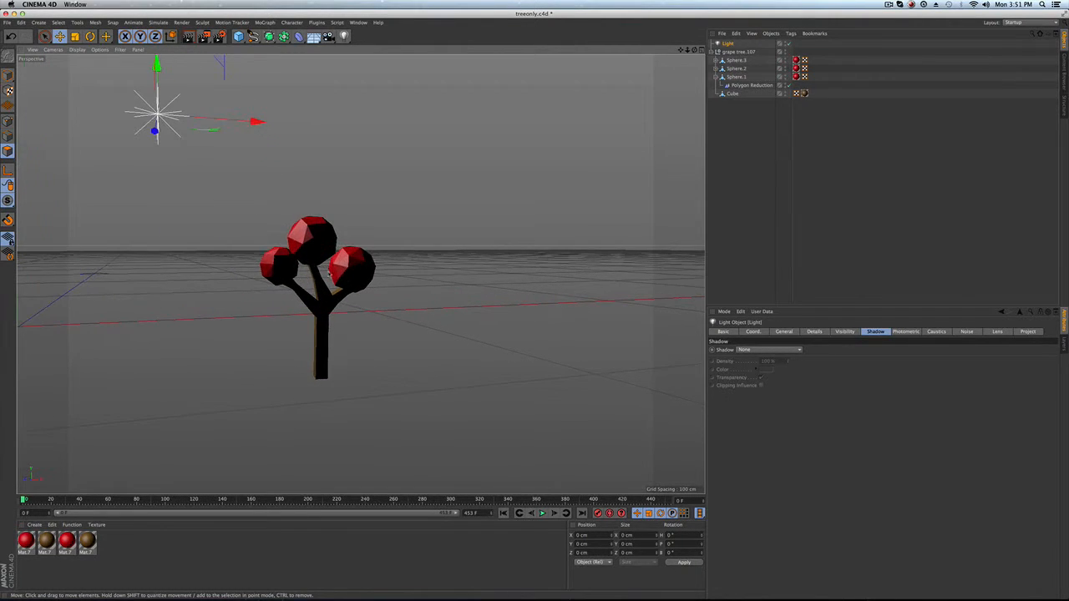
{"action": "left_click_drag", "start_coordinate": [326, 277], "coordinate": [272, 267], "text": "alt"}
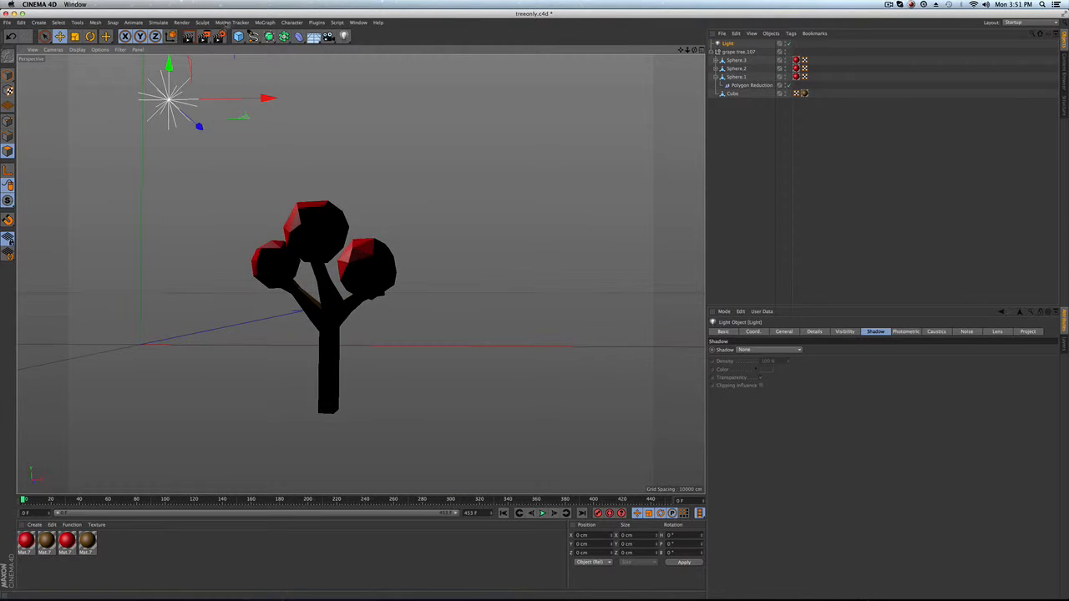
{"action": "left_click", "coordinate": [194, 40]}
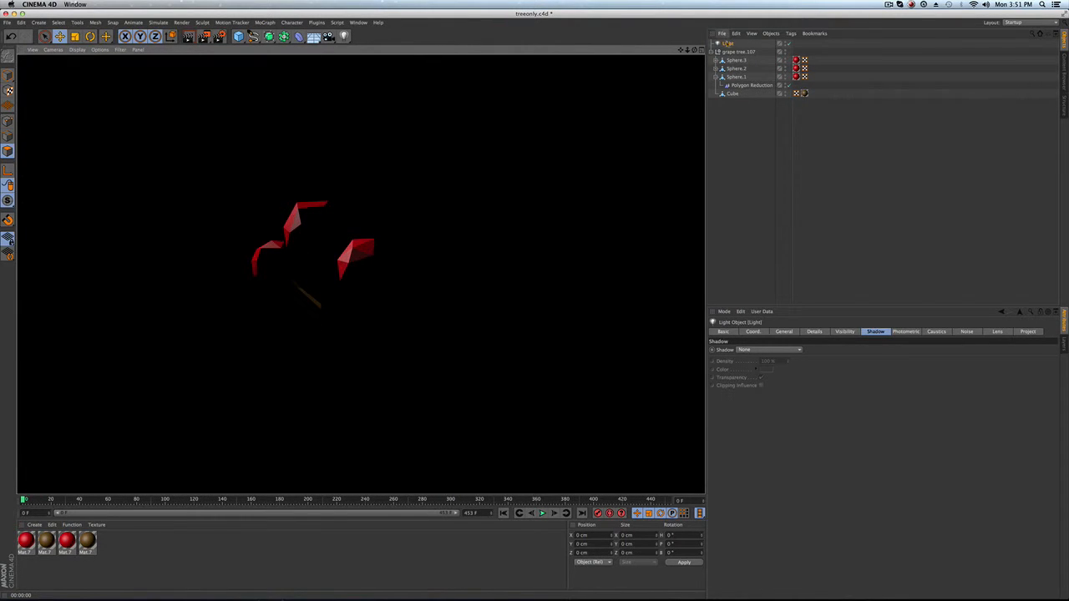
Reposition the light higher and further to the side, then render the view again.
{"action": "left_click", "coordinate": [727, 43]}
{"action": "left_click_drag", "start_coordinate": [206, 133], "coordinate": [138, 77]}
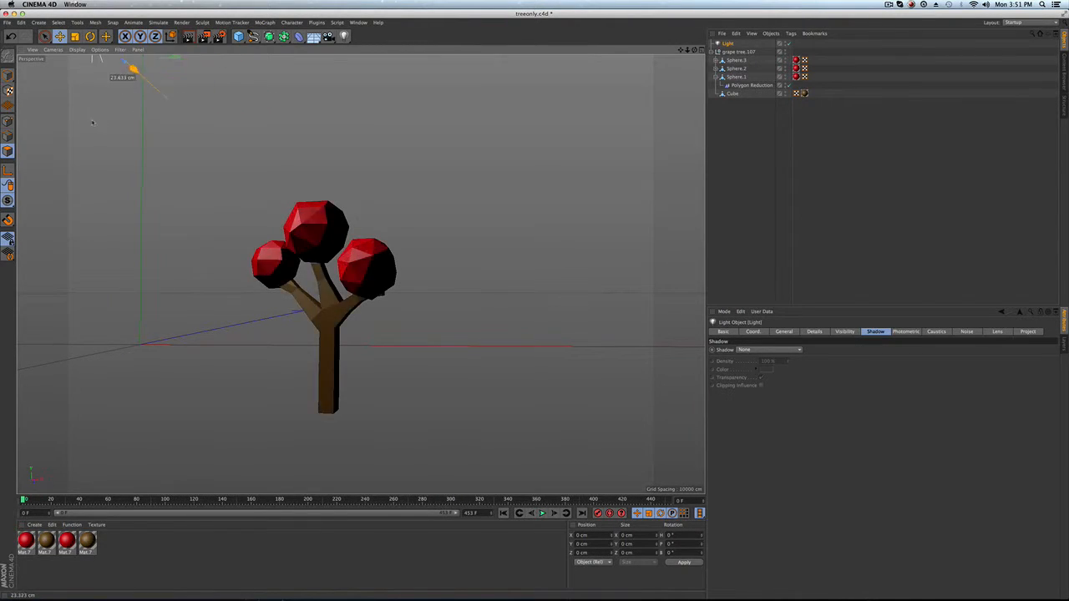
{"action": "middle_click_drag", "start_coordinate": [183, 110], "coordinate": [208, 218], "text": "alt"}
{"action": "left_click_drag", "start_coordinate": [124, 66], "coordinate": [124, 126]}
{"action": "left_click_drag", "start_coordinate": [159, 230], "coordinate": [137, 244]}
{"action": "left_click_drag", "start_coordinate": [198, 214], "coordinate": [234, 214]}
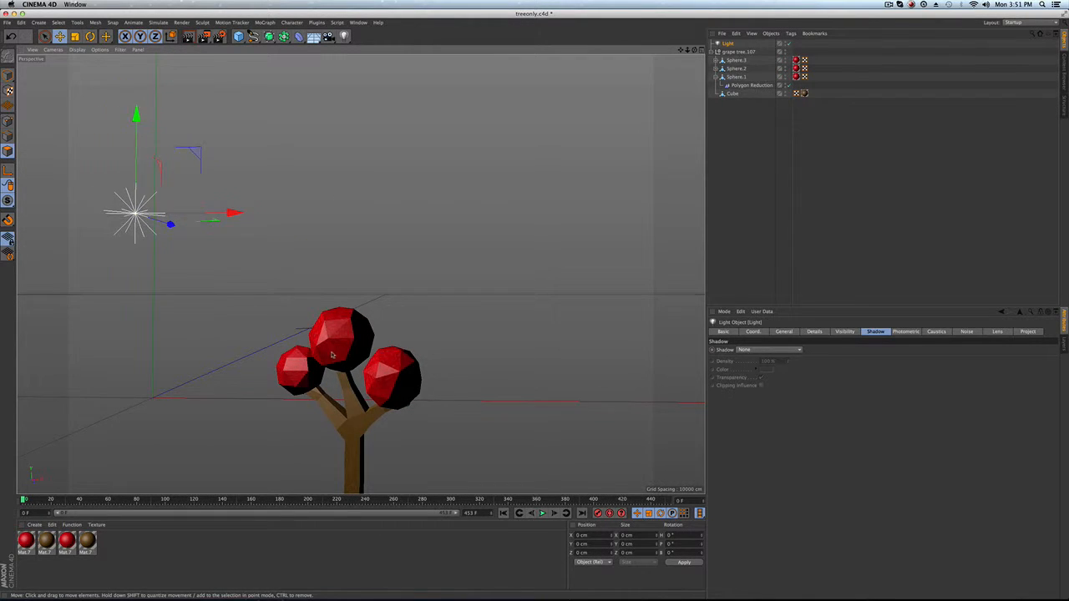
{"action": "middle_click_drag", "start_coordinate": [234, 214], "coordinate": [234, 64], "text": "alt"}
{"action": "left_click_drag", "start_coordinate": [234, 60], "coordinate": [249, 53], "text": "alt"}
{"action": "left_click", "coordinate": [191, 37]}
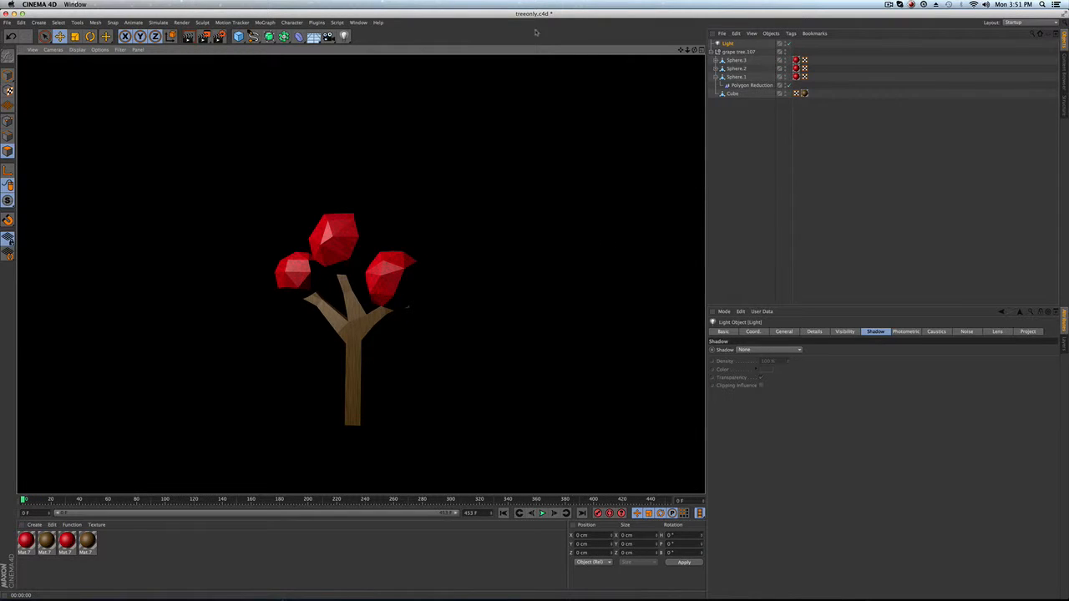
Add a floor object under the tree and render the view.
{"action": "left_click", "coordinate": [313, 37]}
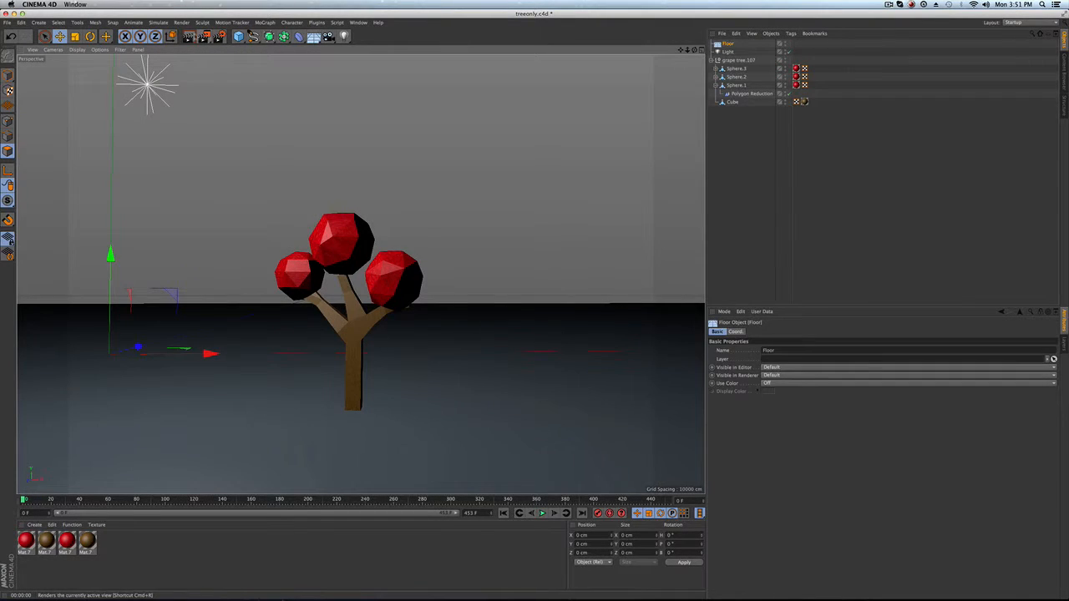
{"action": "left_click", "coordinate": [191, 36]}
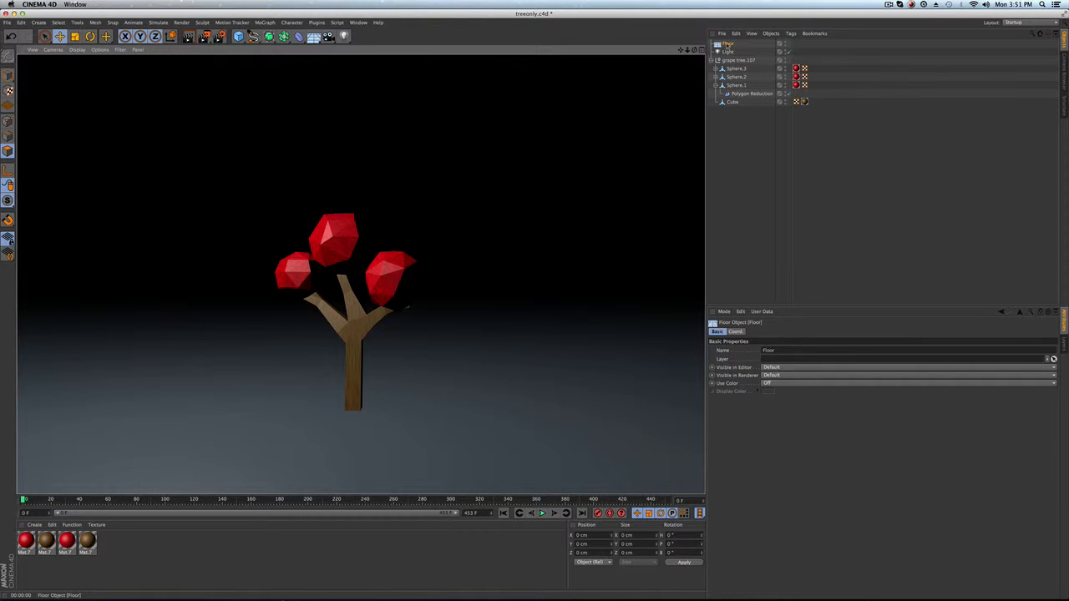
Set the light's shadow type to Shadow Maps (Soft) and render the view.
{"action": "left_click", "coordinate": [728, 51]}
{"action": "left_click", "coordinate": [774, 350]}
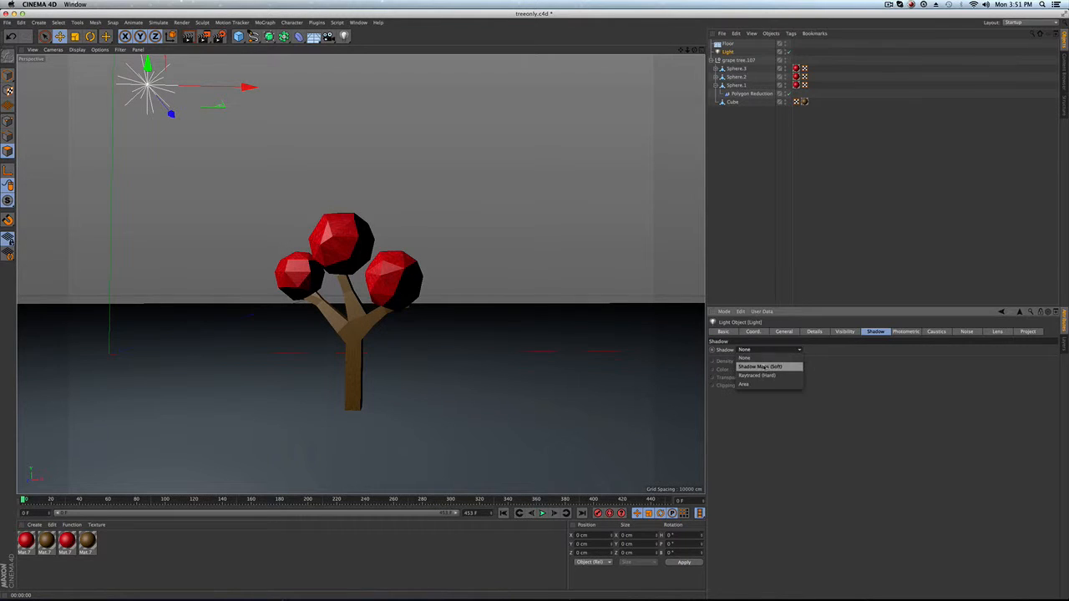
{"action": "left_click", "coordinate": [766, 369]}
{"action": "key", "text": "ctrl+r"}
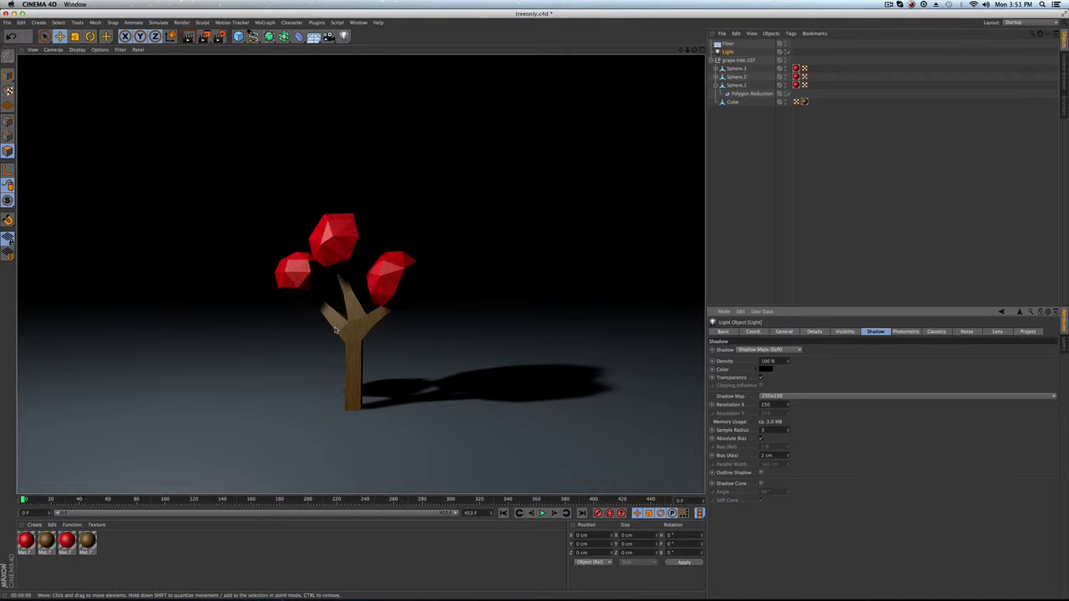
Open the brown trunk material's noise texture and set its second relative scale value to 2004%.
{"action": "scroll", "coordinate": [337, 327], "scroll_direction": "up", "scroll_amount": 3}
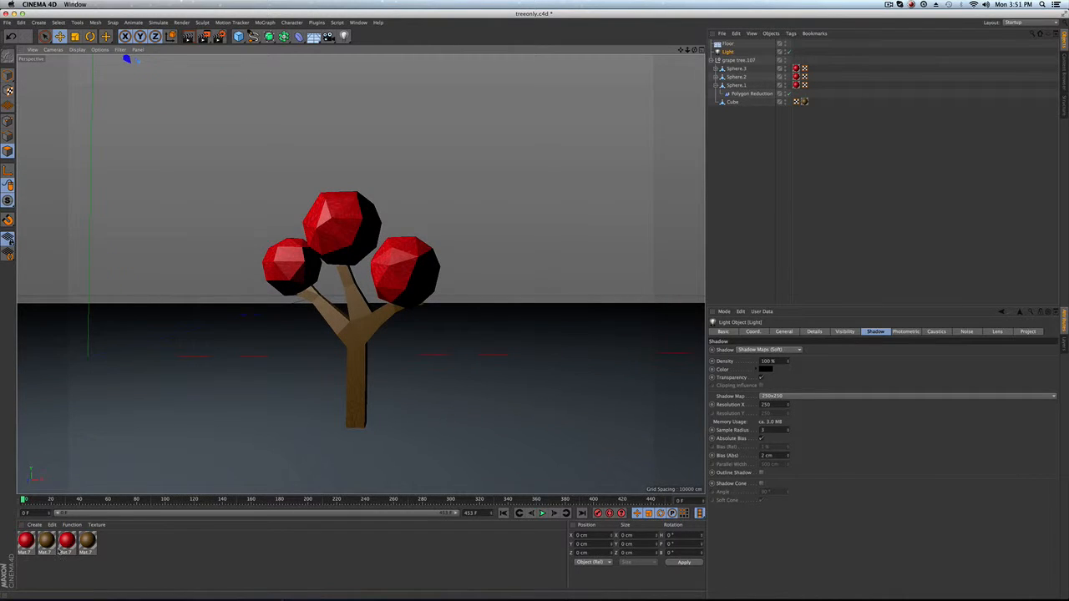
{"action": "double_click", "coordinate": [87, 541]}
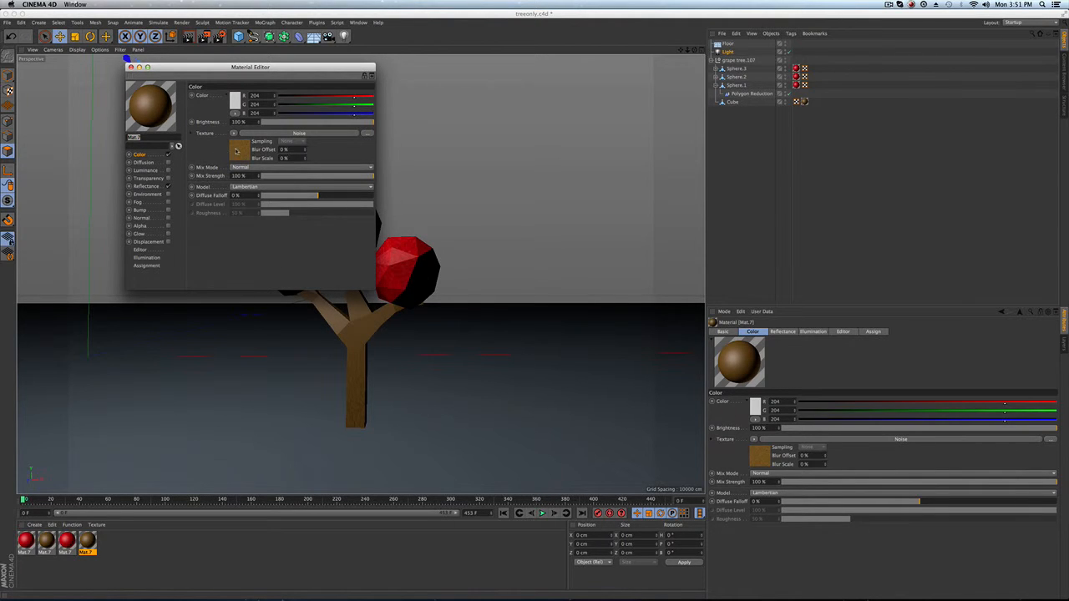
{"action": "left_click", "coordinate": [238, 150]}
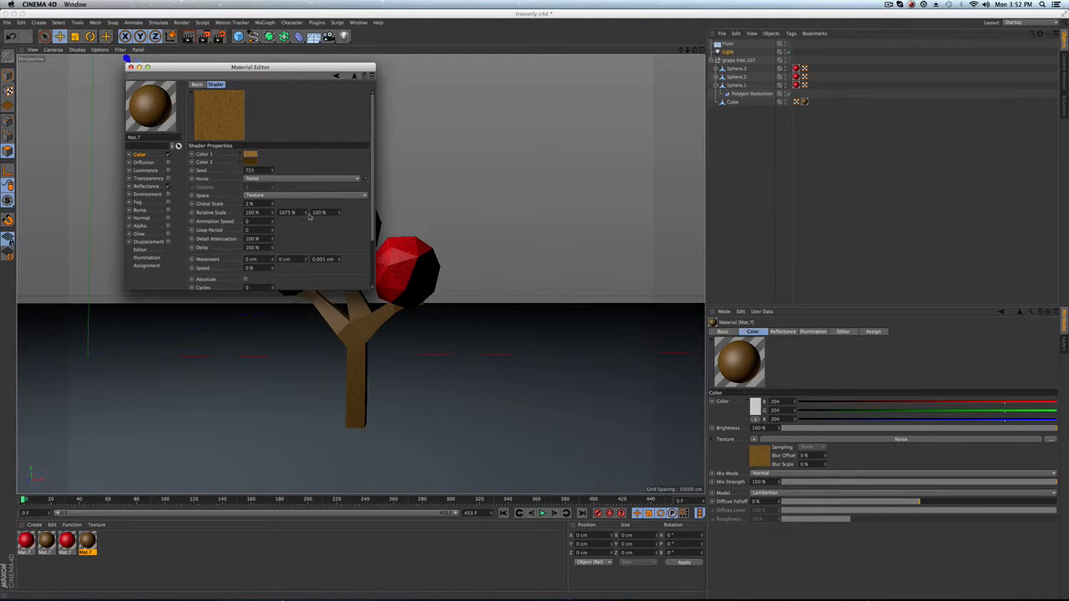
{"action": "left_click_drag", "start_coordinate": [305, 213], "coordinate": [306, 214]}
{"action": "left_click_drag", "start_coordinate": [306, 213], "coordinate": [306, 214]}
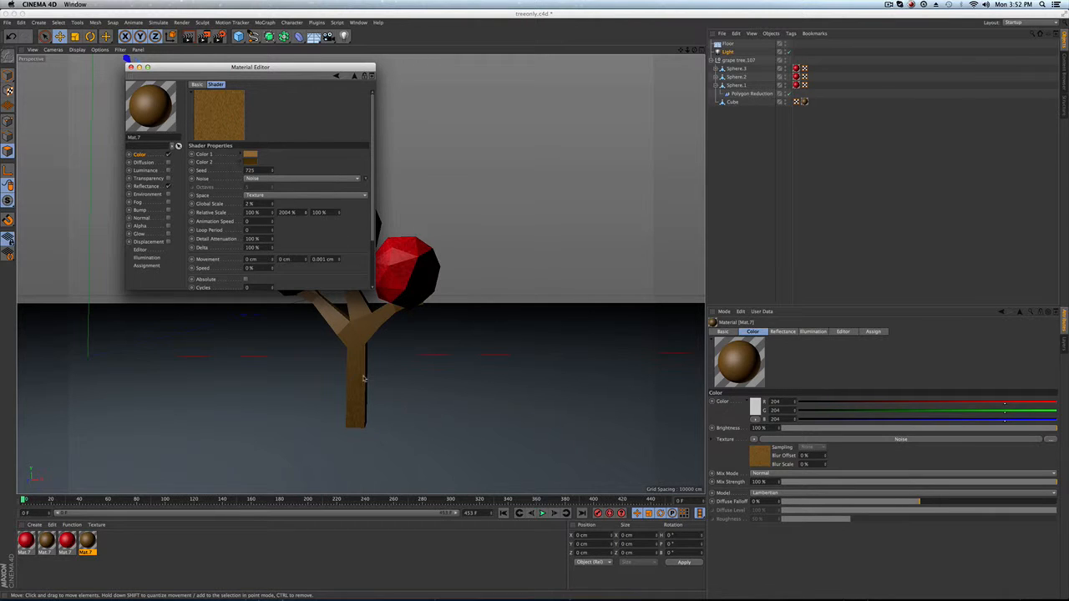
Inspect the trunk material's Reflectance settings, then close the Material Editor.
{"action": "left_click", "coordinate": [147, 186]}
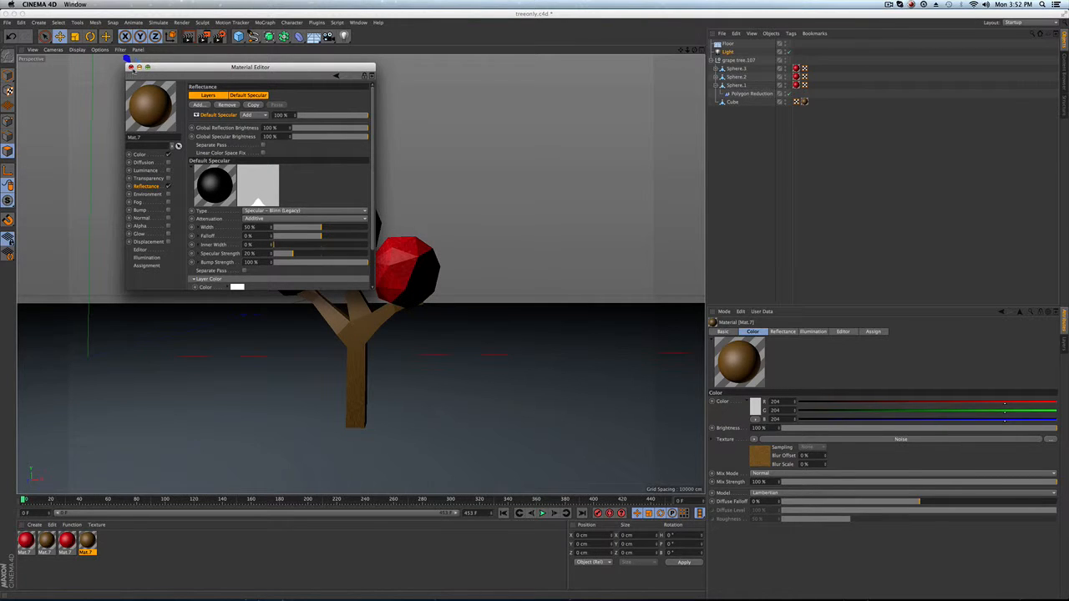
{"action": "left_click", "coordinate": [130, 67]}
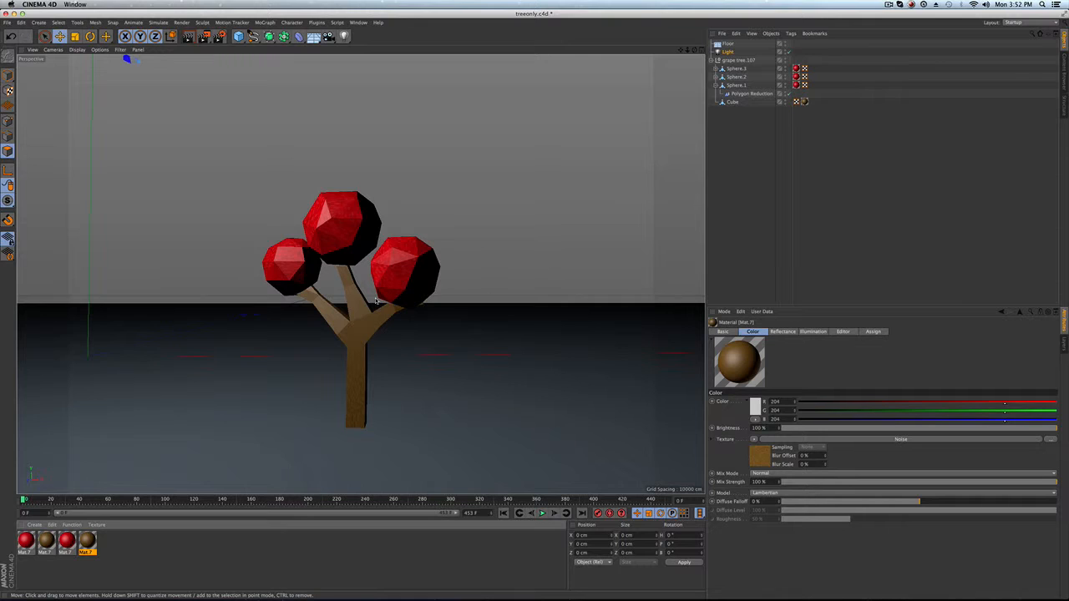
{"action": "left_click", "coordinate": [167, 544]}
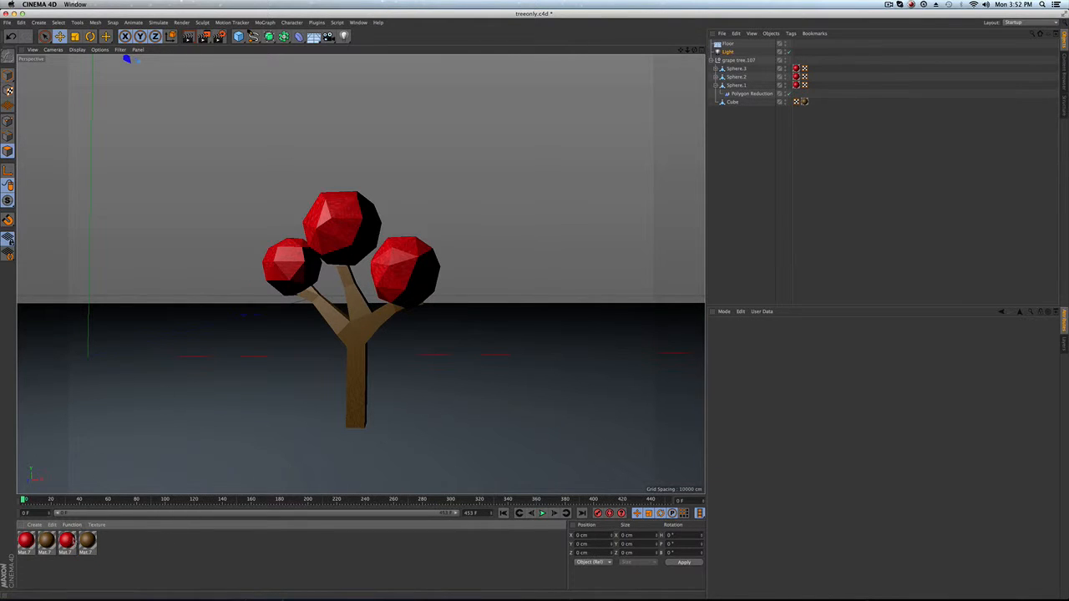
Open the red fruit material in the Material Editor.
{"action": "left_click", "coordinate": [70, 541]}
{"action": "double_click", "coordinate": [71, 542]}
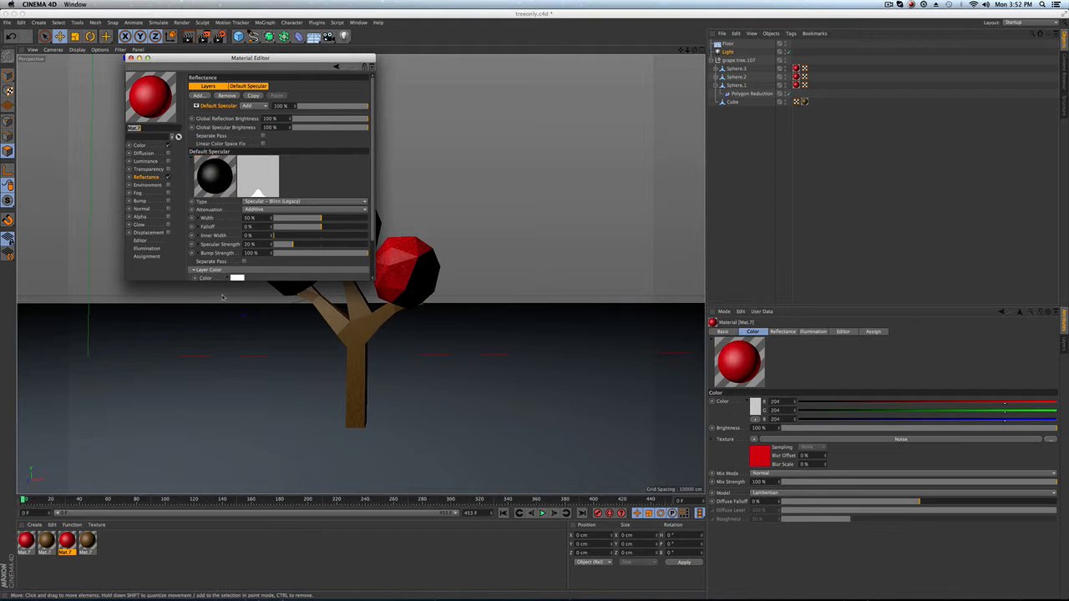
Inspect the red fruit material's color noise shader settings, close the Material Editor and render the view.
{"action": "left_click", "coordinate": [140, 146]}
{"action": "left_click", "coordinate": [240, 142]}
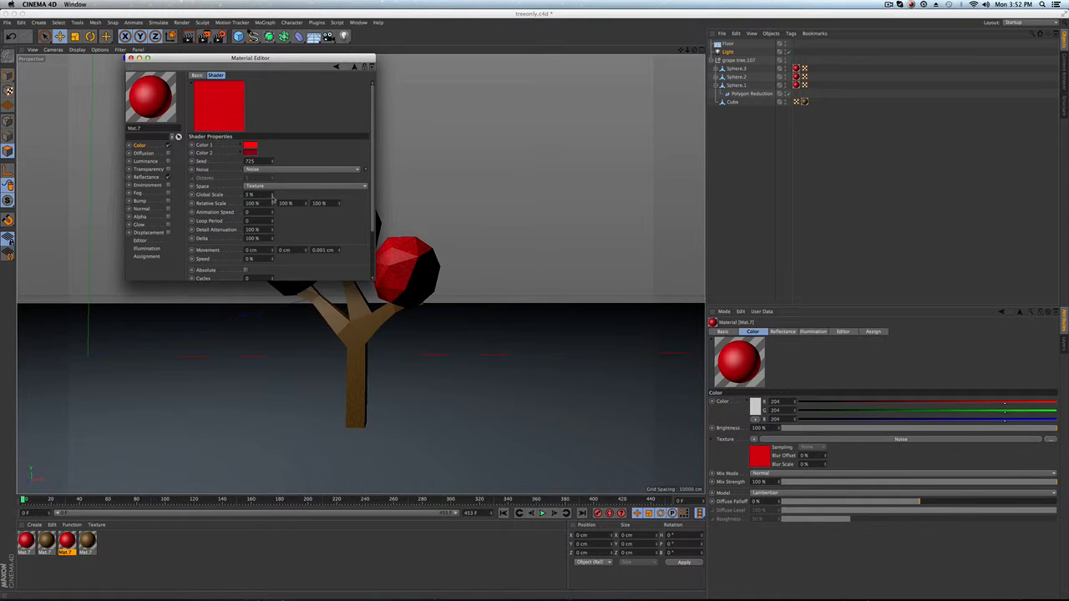
{"action": "left_click", "coordinate": [272, 198]}
{"action": "left_click", "coordinate": [130, 58]}
{"action": "key", "text": "ctrl+r"}
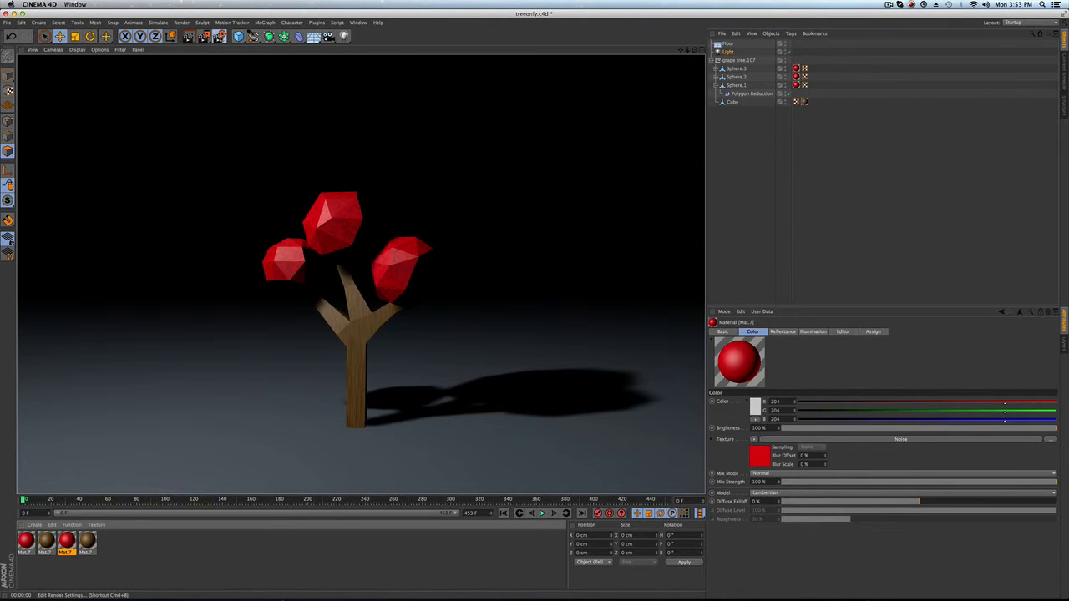
Add an Ambient Occlusion effect in the Render Settings and render the view.
{"action": "left_click", "coordinate": [219, 36]}
{"action": "left_click", "coordinate": [58, 163]}
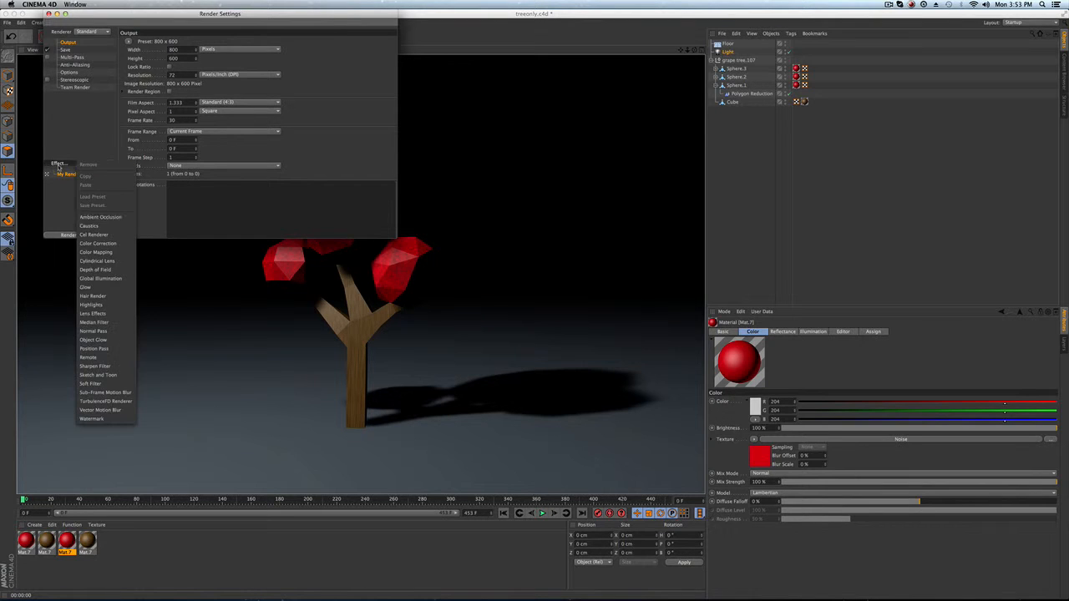
{"action": "left_click", "coordinate": [90, 217]}
{"action": "left_click", "coordinate": [49, 14]}
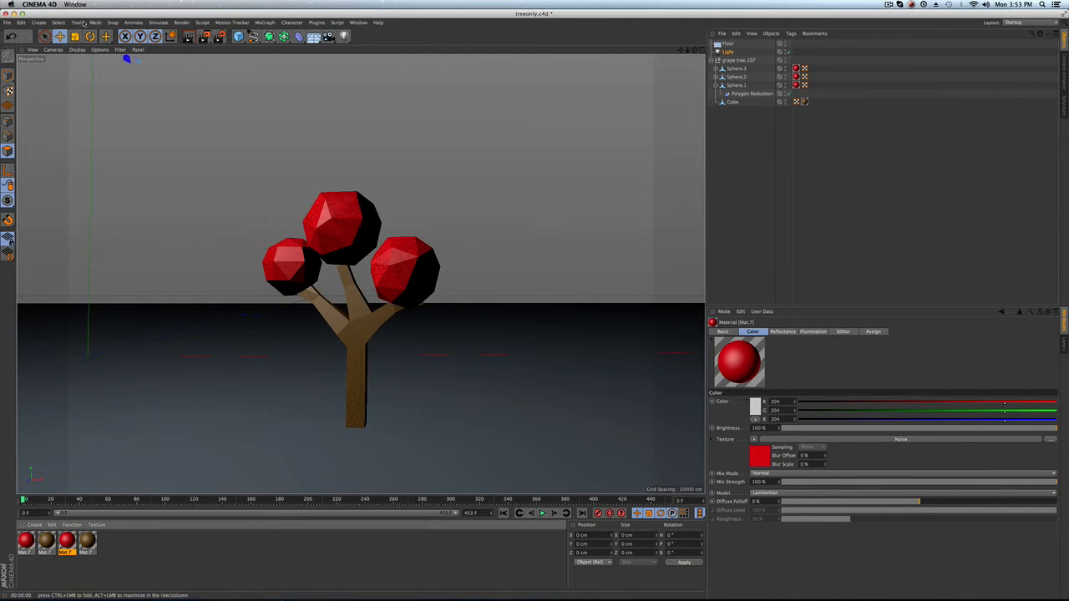
{"action": "key", "text": "super+r"}
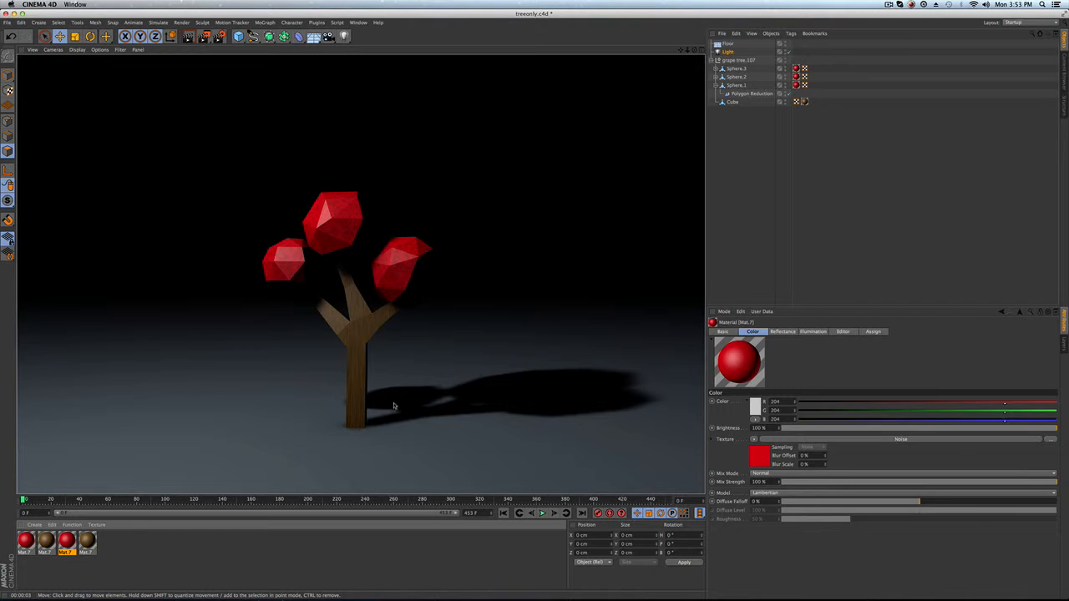
Open the Grapeworld.c4d island scene file.
{"action": "left_click", "coordinate": [12, 24]}
{"action": "left_click", "coordinate": [22, 77]}
{"action": "left_click", "coordinate": [506, 193]}
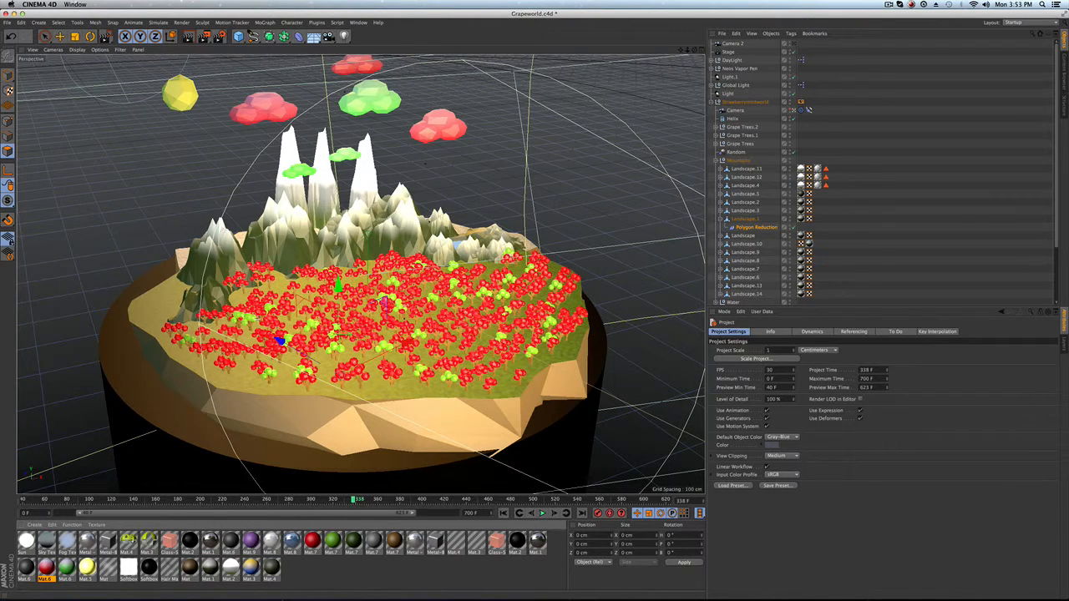
{"action": "left_click", "coordinate": [890, 5]}
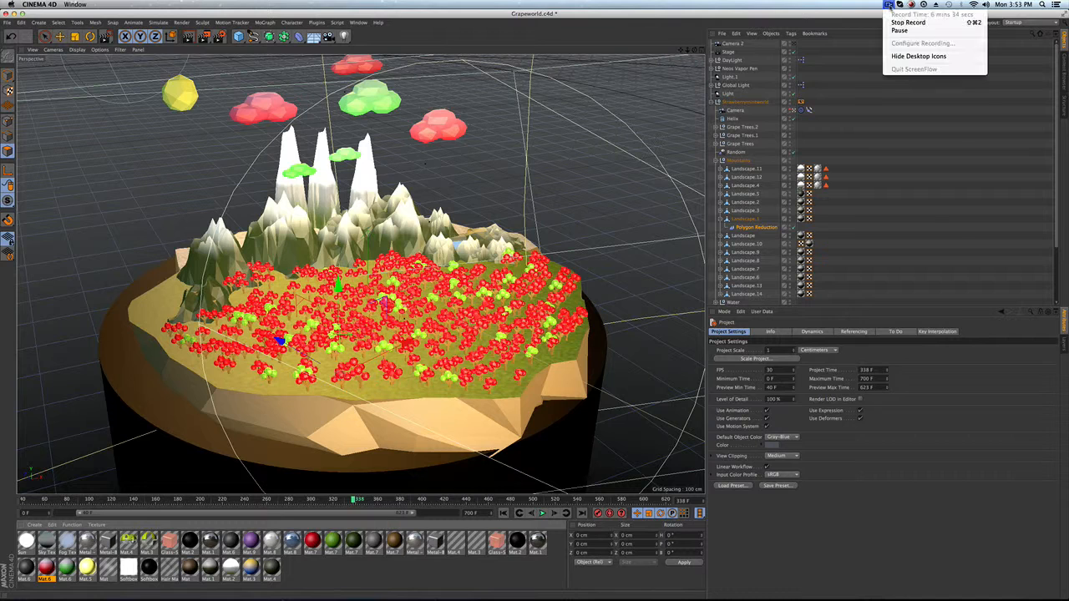